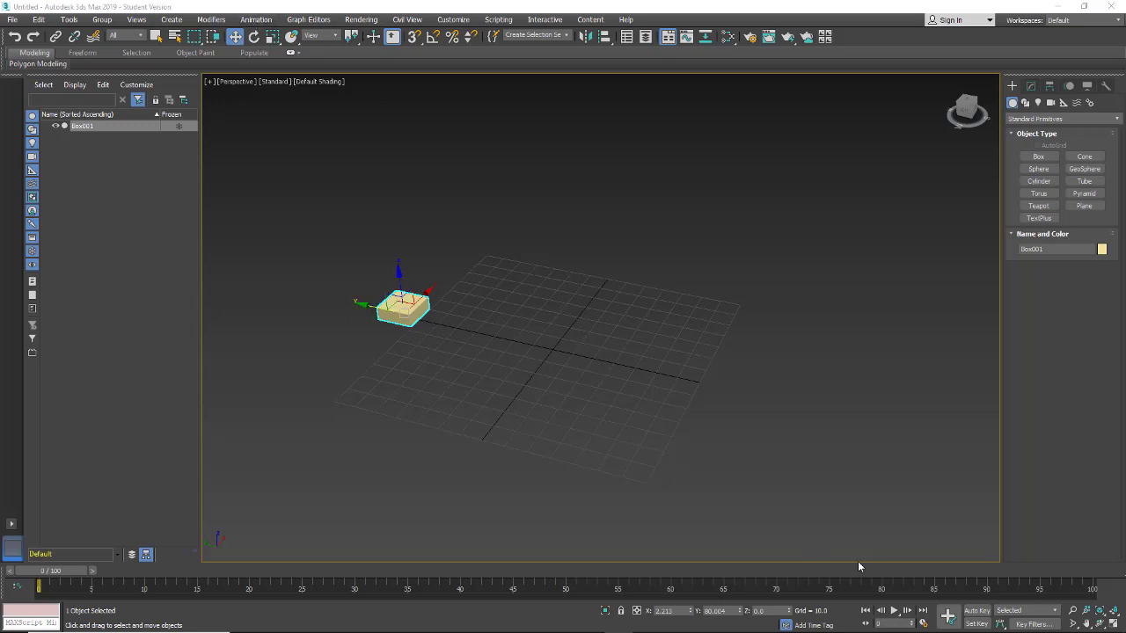
With Auto Key on, key Box001 sliding along Y across the grid from frame 0 to 100
click(977, 611)
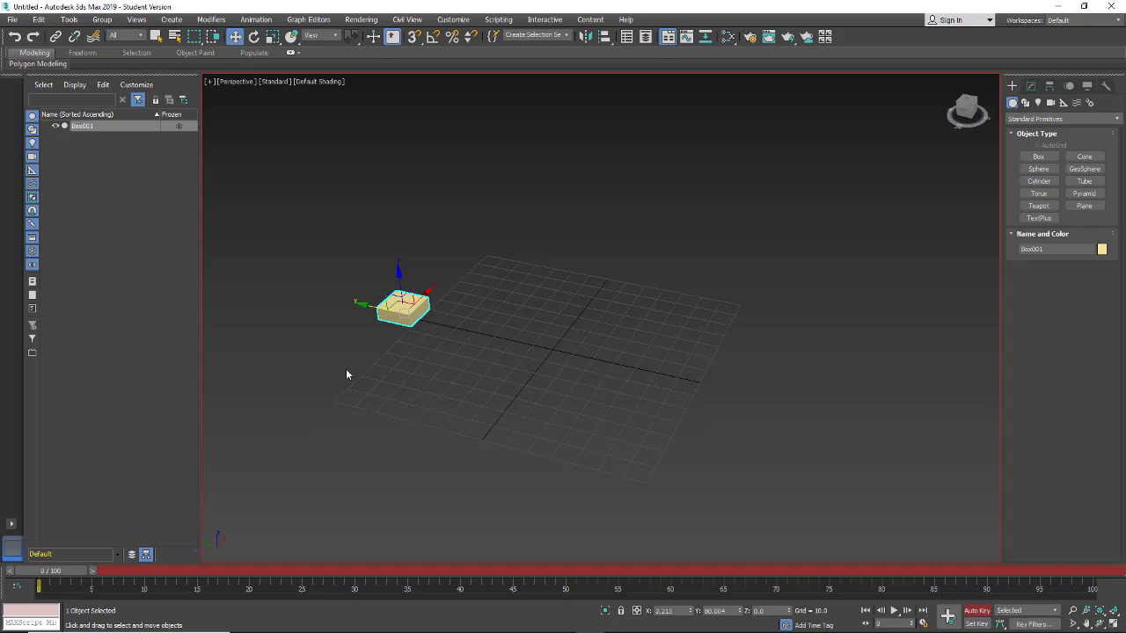
drag(52, 572, 1073, 571)
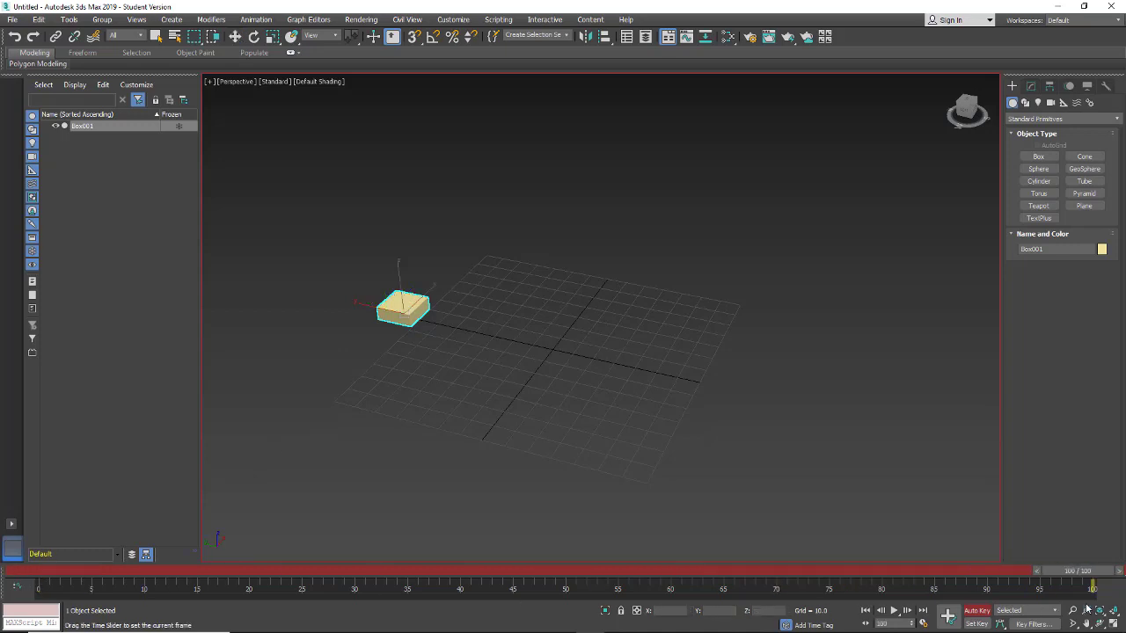
drag(361, 304, 673, 375)
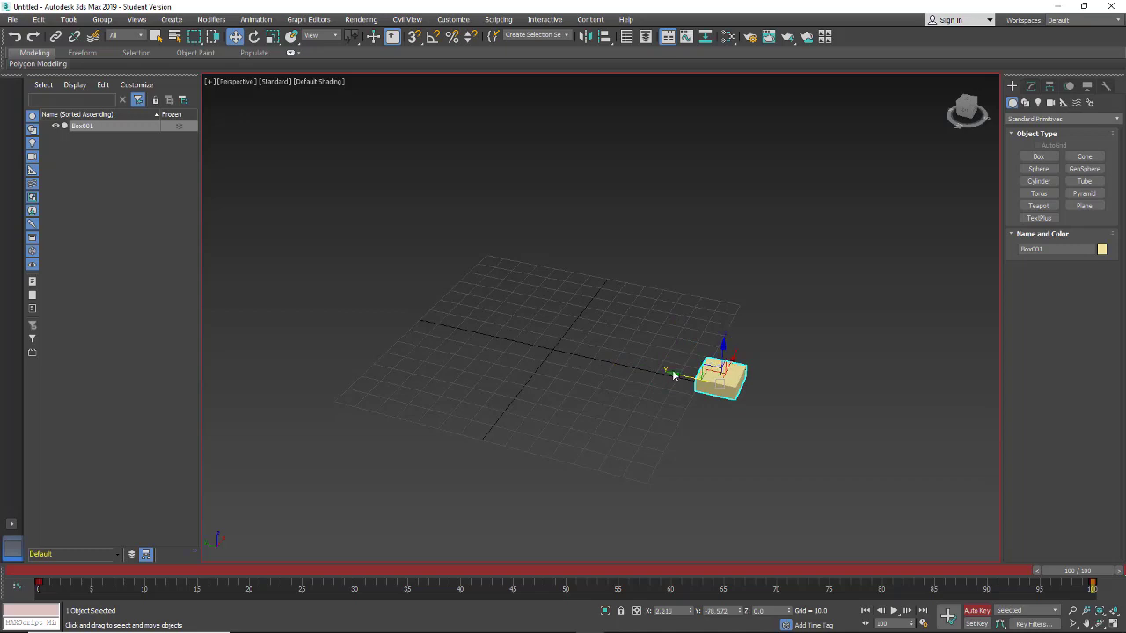
drag(1083, 576, 40, 573)
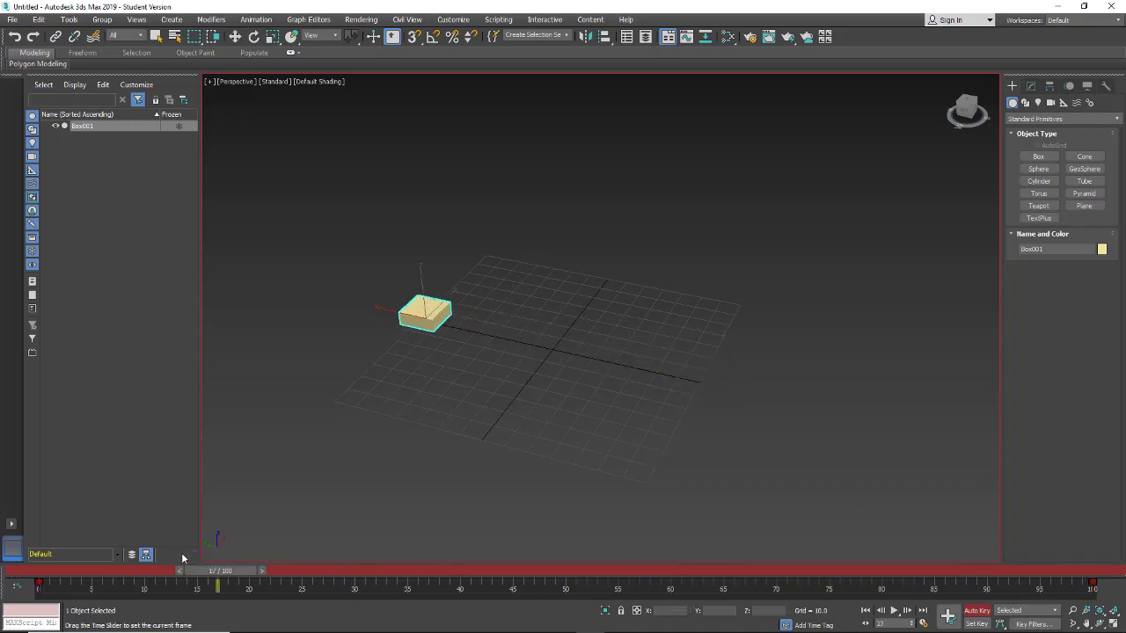
Show the Animation Layers toolbar from the Animation menu and bring up the Enable Anim Layers options
key(w)
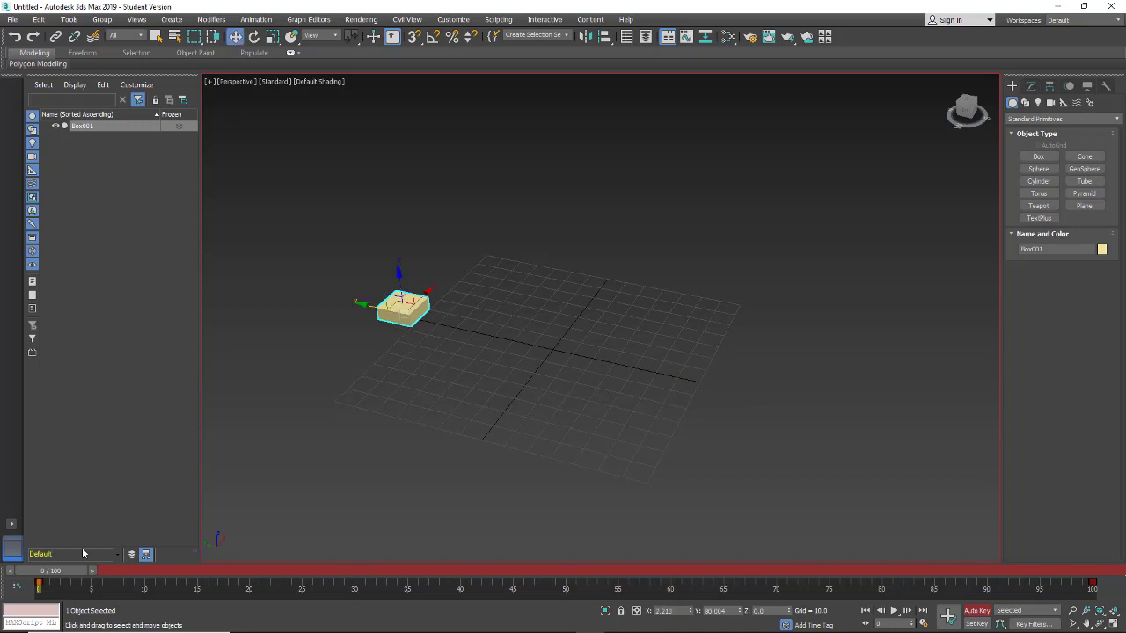
click(253, 20)
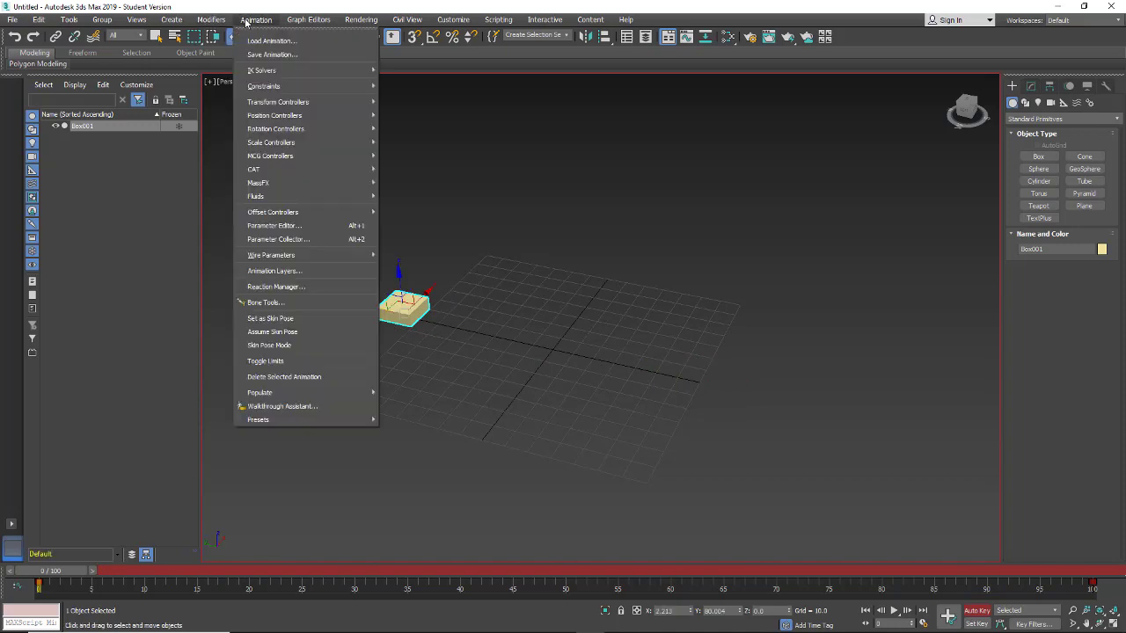
click(247, 273)
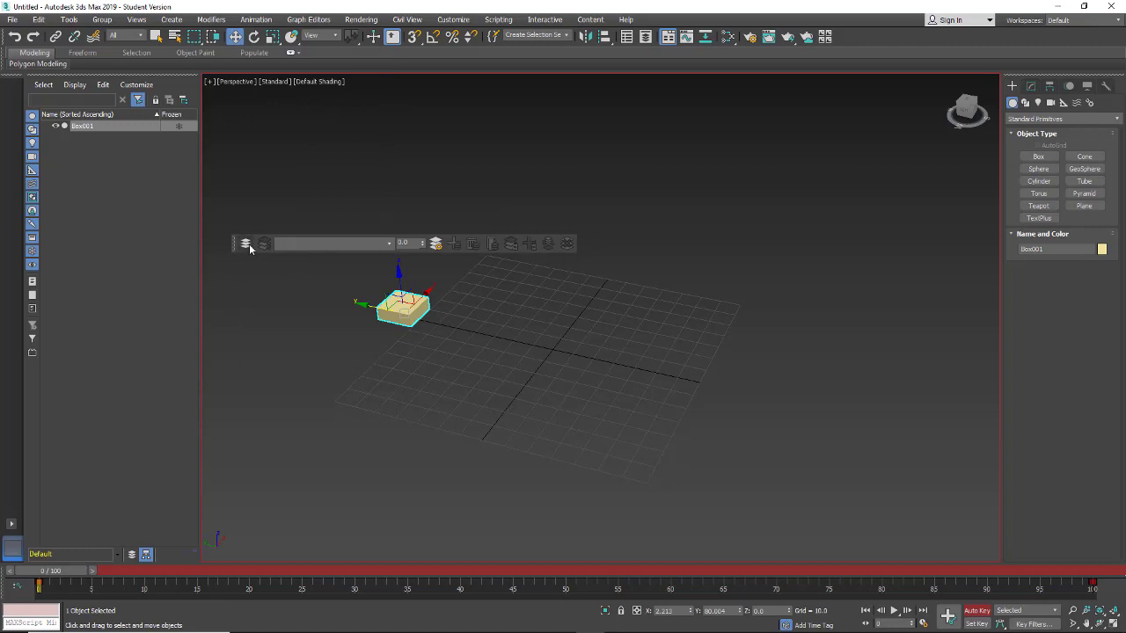
click(1060, 21)
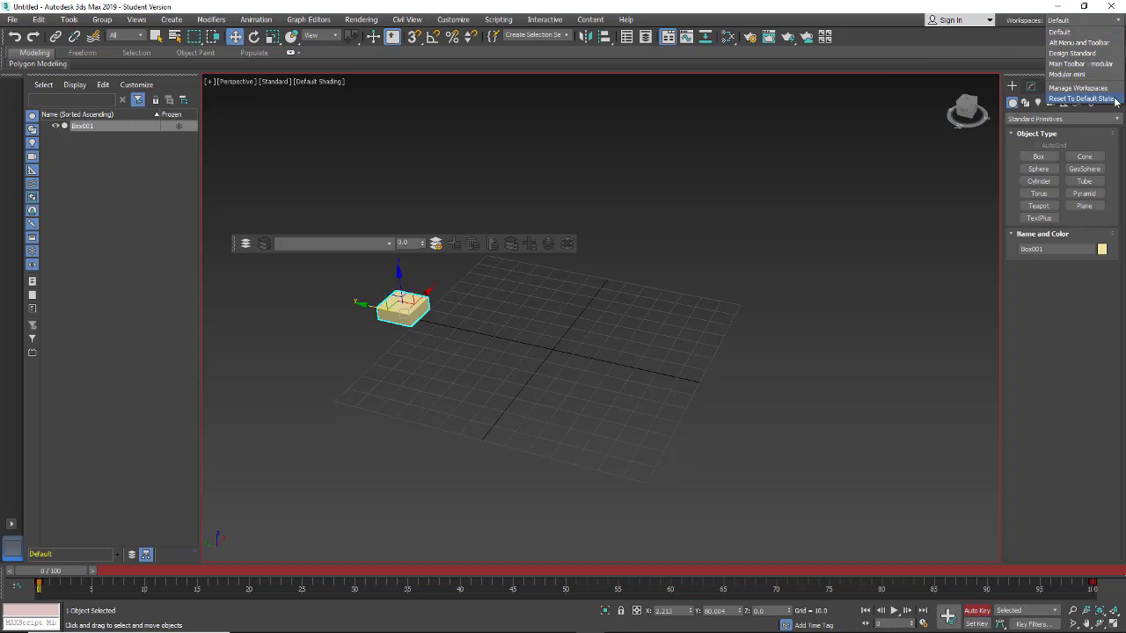
click(726, 104)
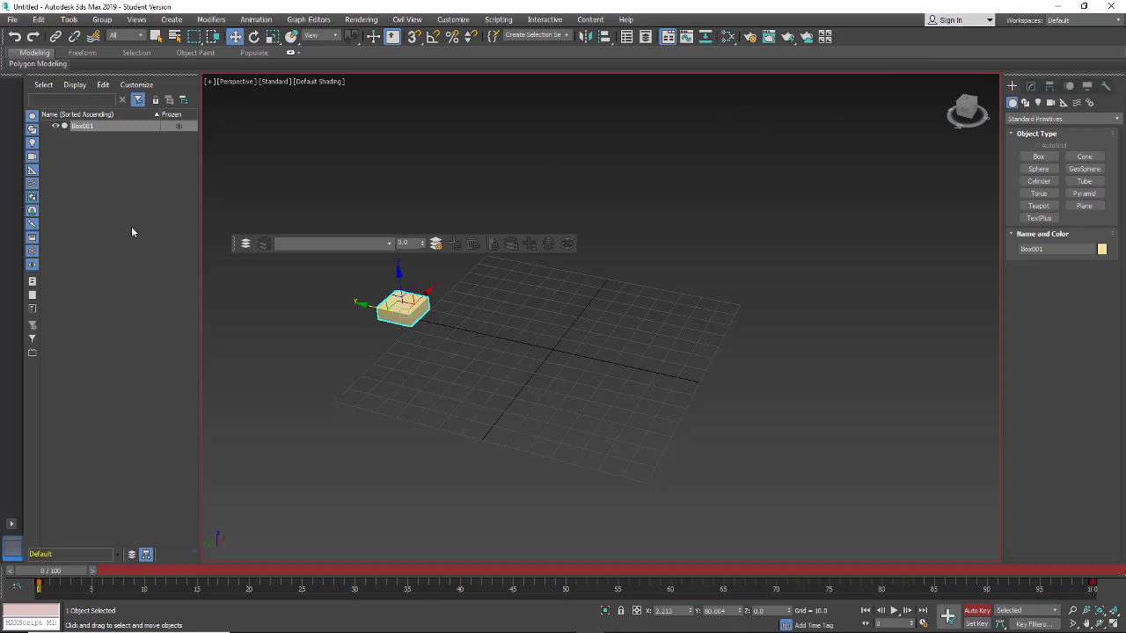
click(243, 245)
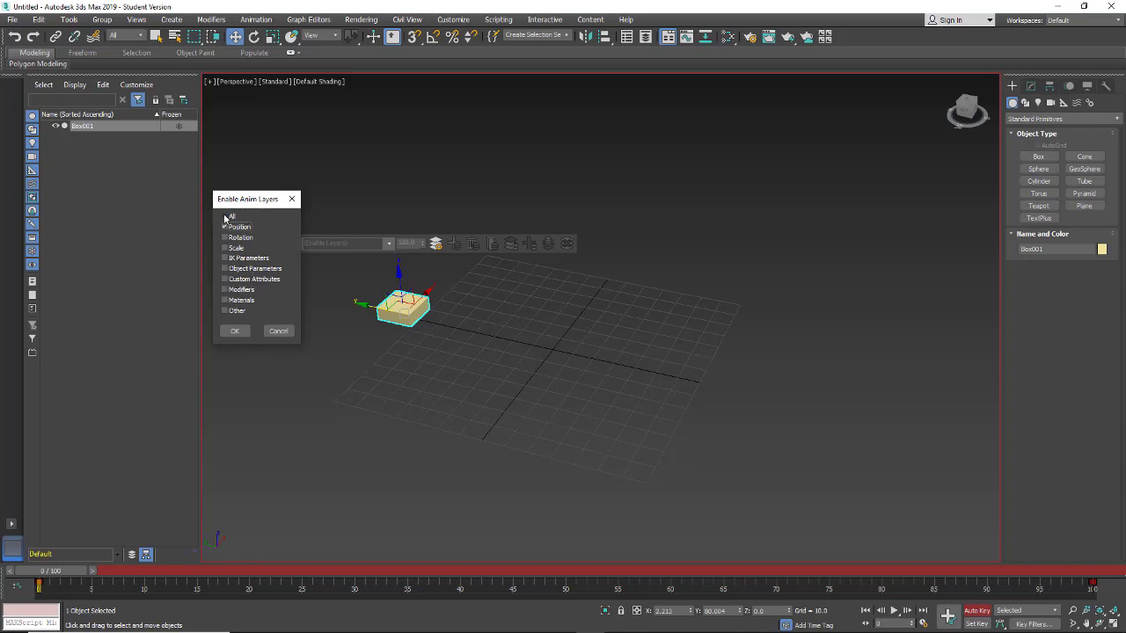
Enable animation layers on Box001 for Rotation only, with Position unticked
click(224, 227)
click(224, 238)
click(234, 332)
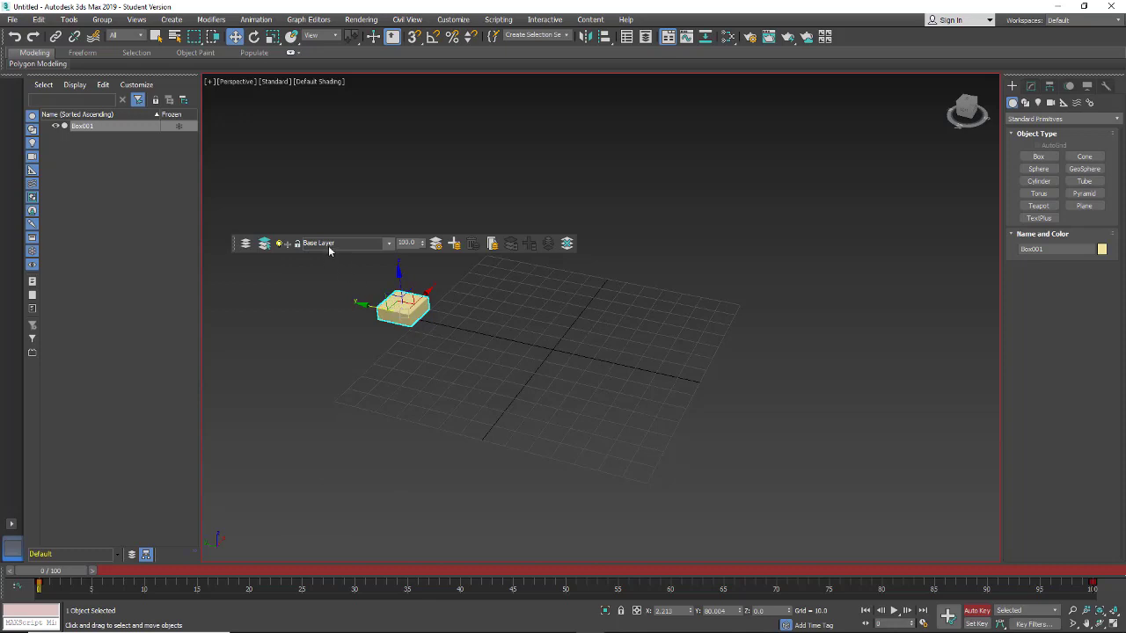
Add an animation layer named 'Rotate' above Base Layer and check the layer list
click(454, 245)
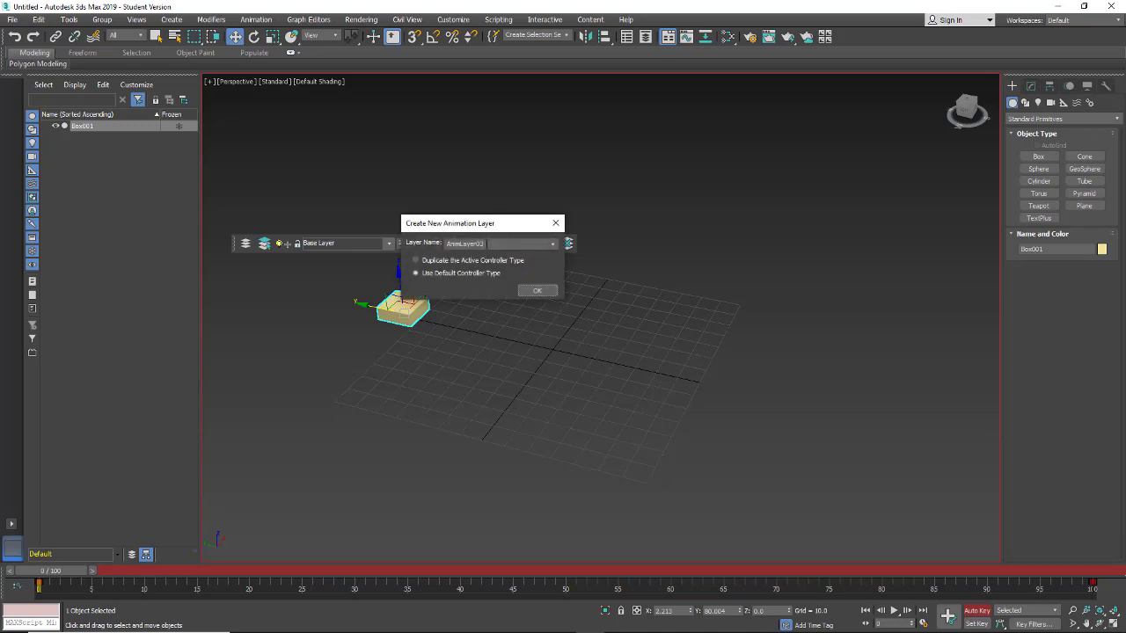
text(Rotate)
click(525, 292)
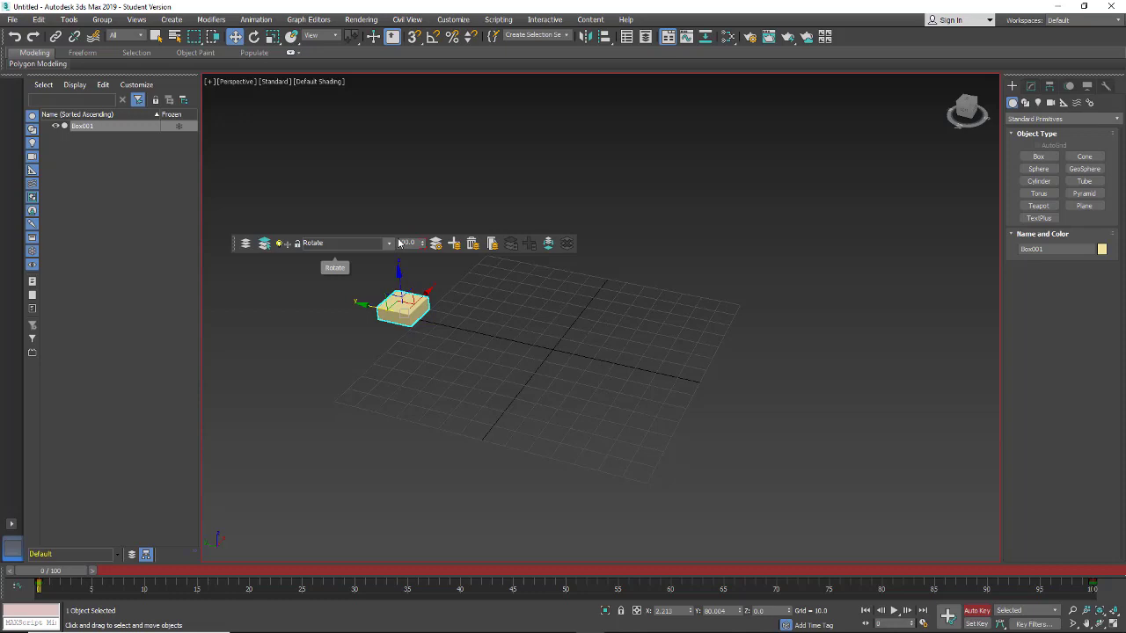
click(405, 242)
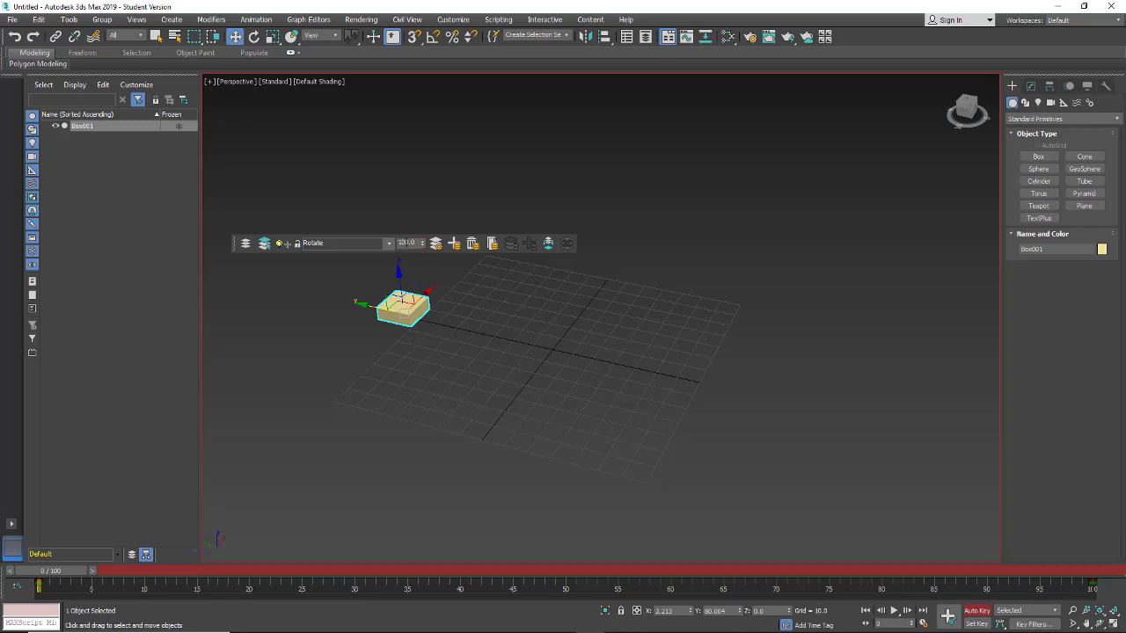
click(391, 245)
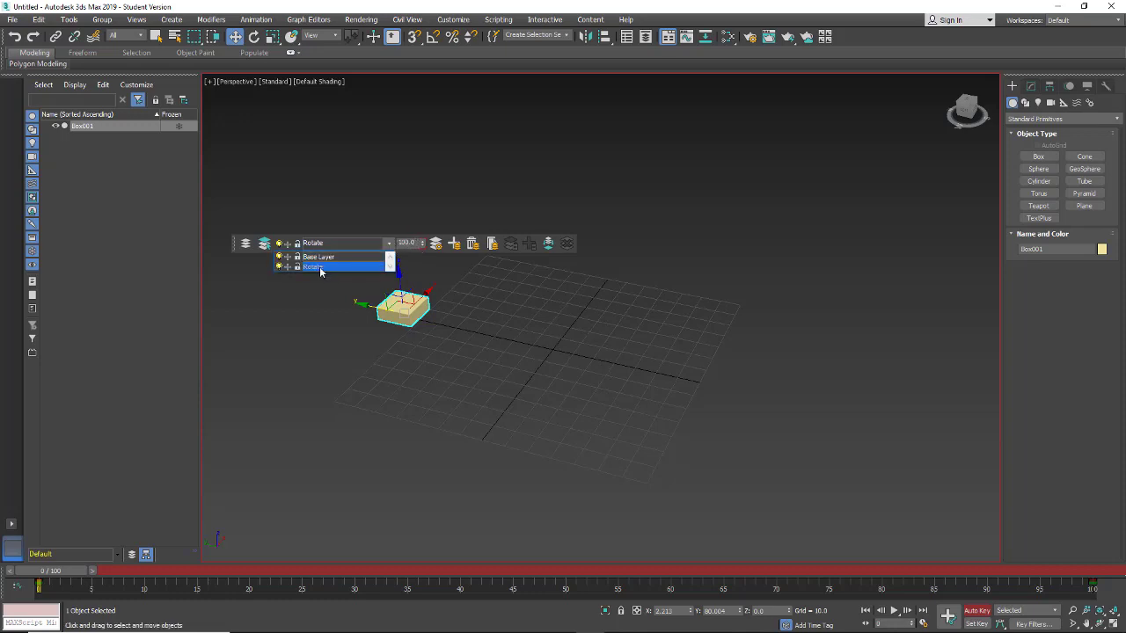
Keep Rotate active, show Box001's Motion panel and select Rotate in the Rotation Layer list
click(392, 185)
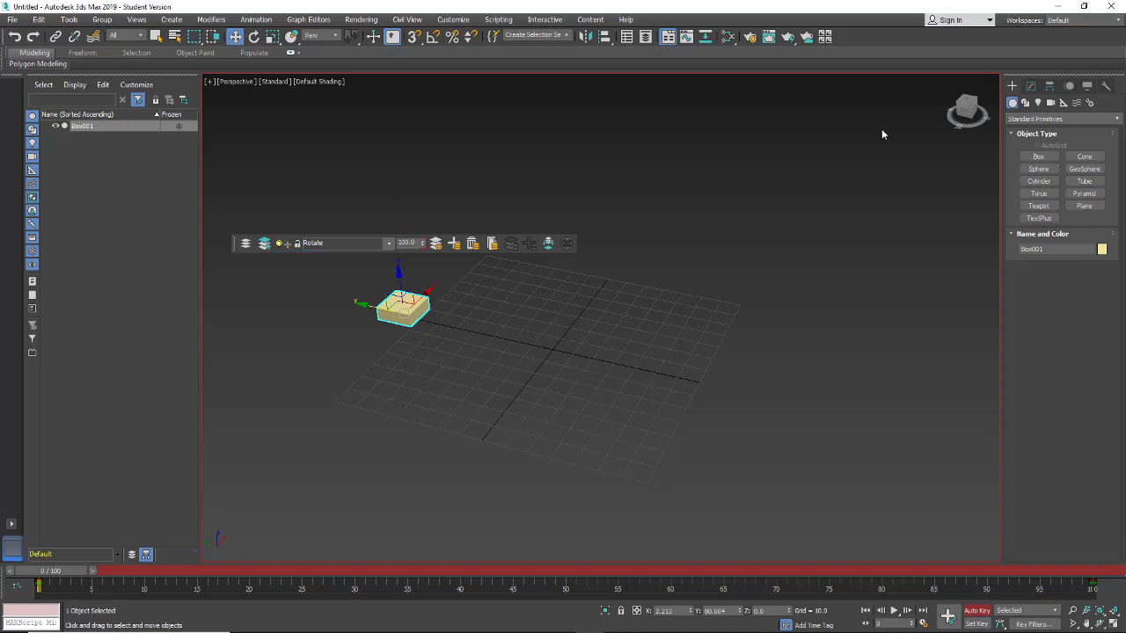
click(1070, 86)
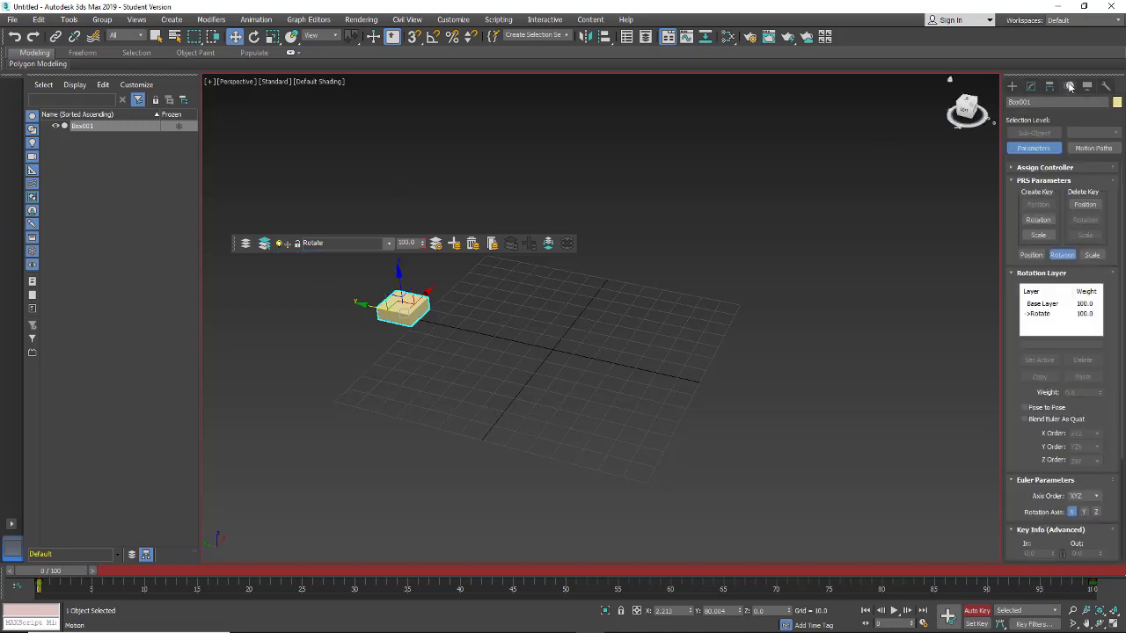
click(1036, 315)
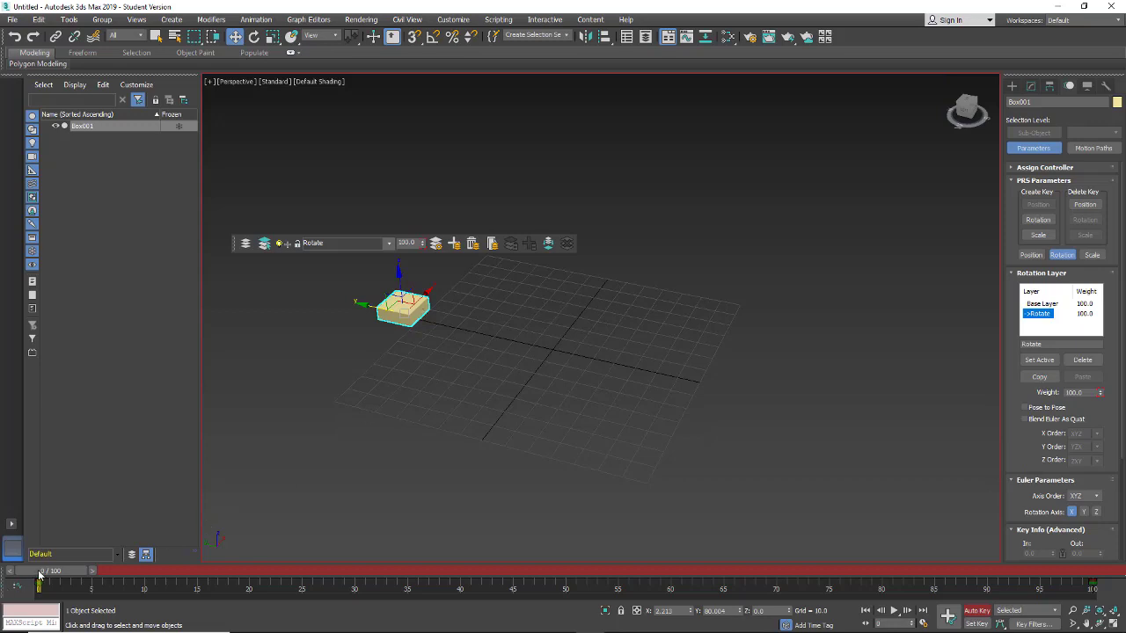
At frame 100, turn on Angle Snap and try a 255° rotation, then cancel it
drag(39, 573, 1091, 573)
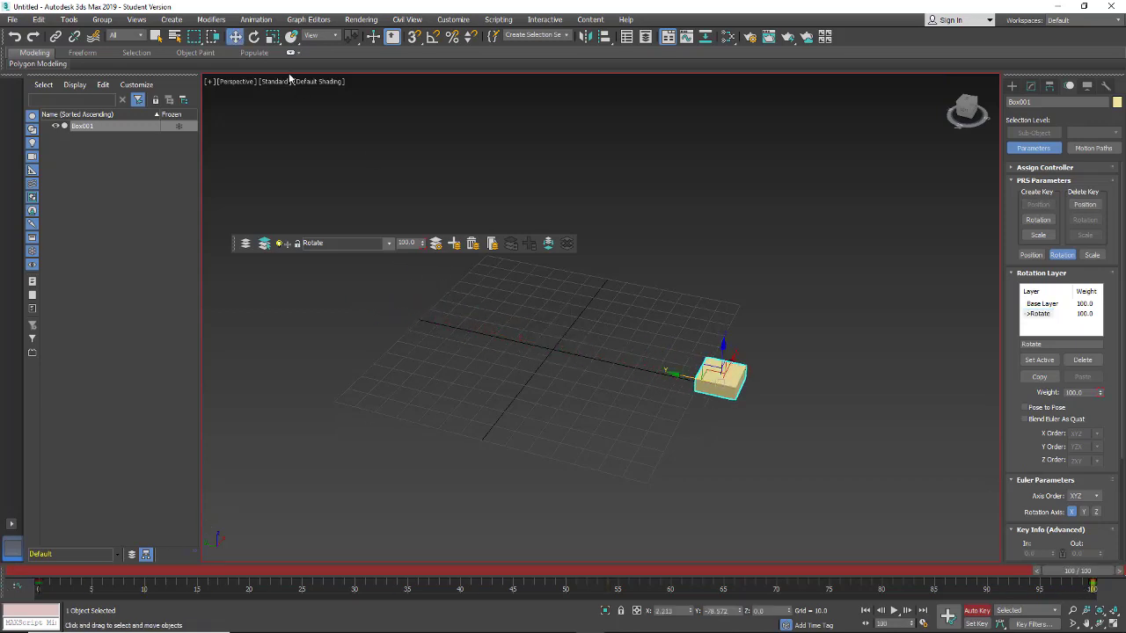
click(433, 39)
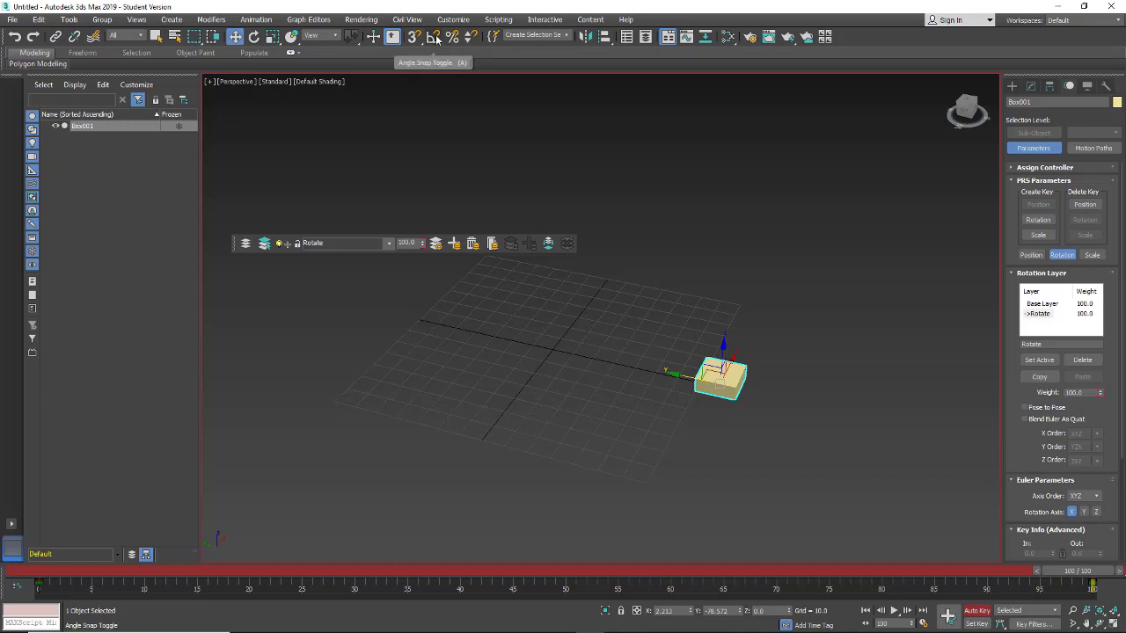
click(254, 37)
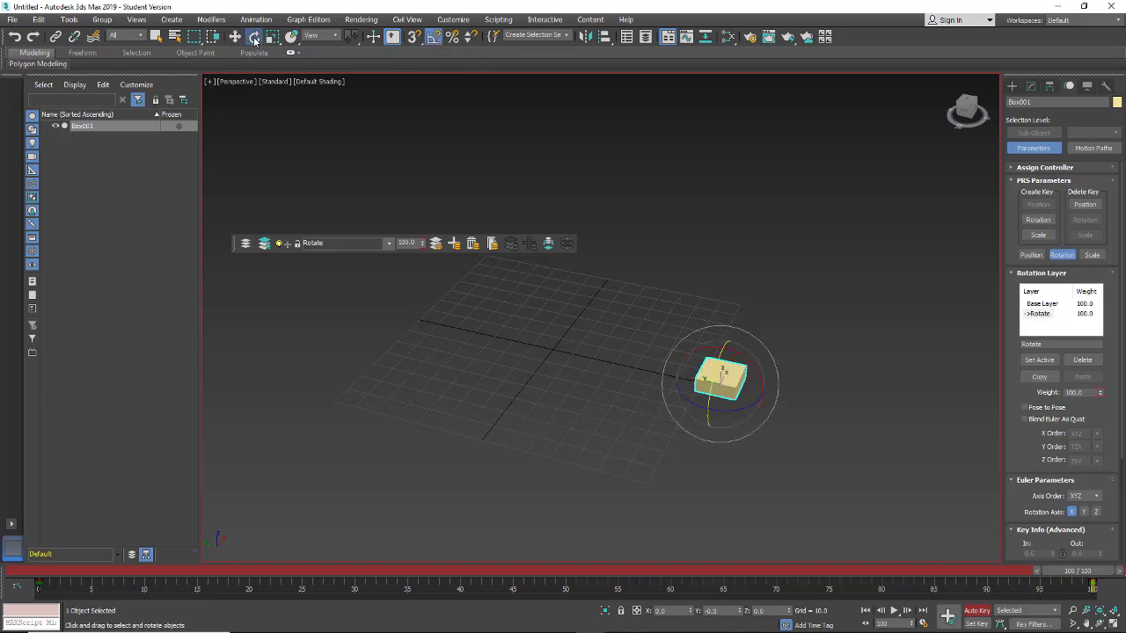
drag(708, 422, 767, 199)
right_click(766, 199)
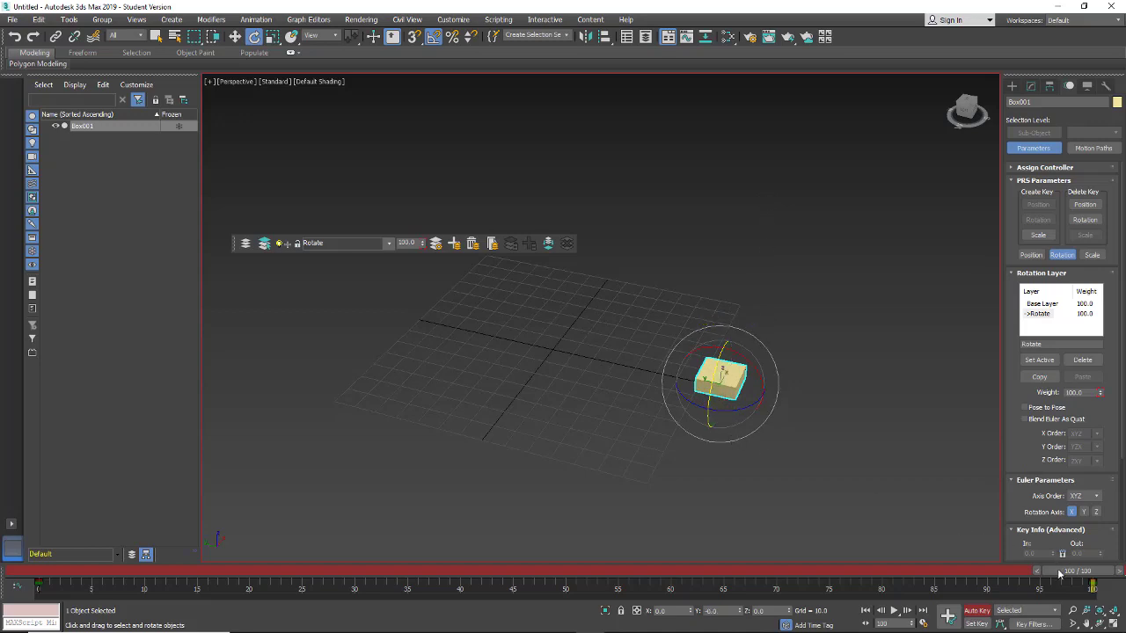
Scrub the timeline to review the motion with the rotate tool active
drag(1077, 572, 3, 586)
key(e)
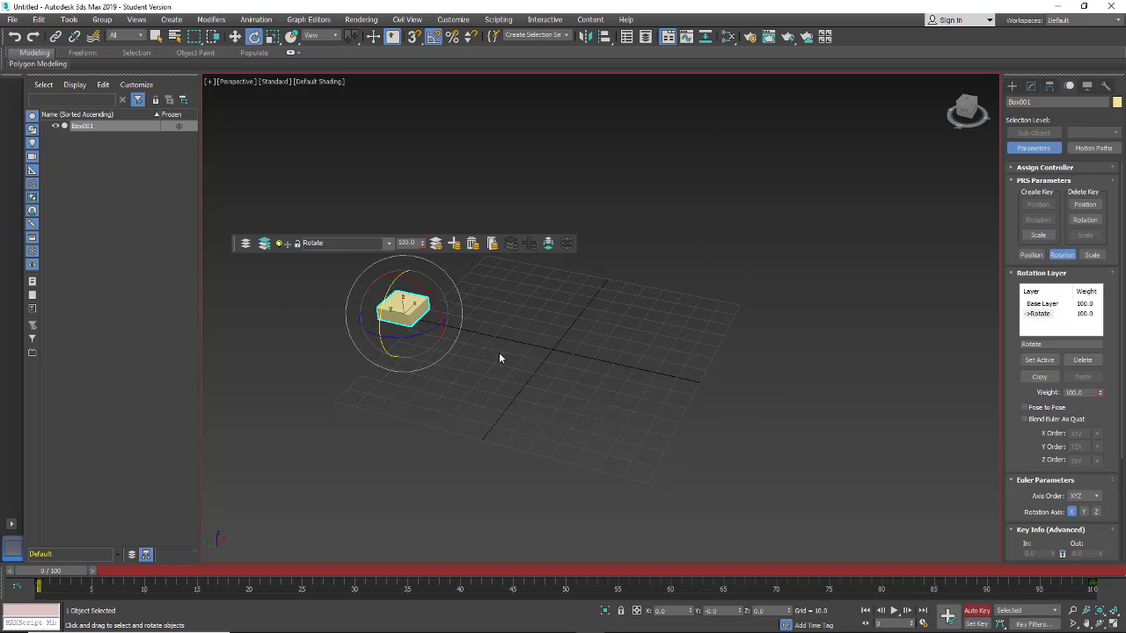
mouse_move(43, 572)
mouse_down()
mouse_move(1101, 572)
mouse_move(85, 560)
mouse_move(40, 572)
mouse_up()
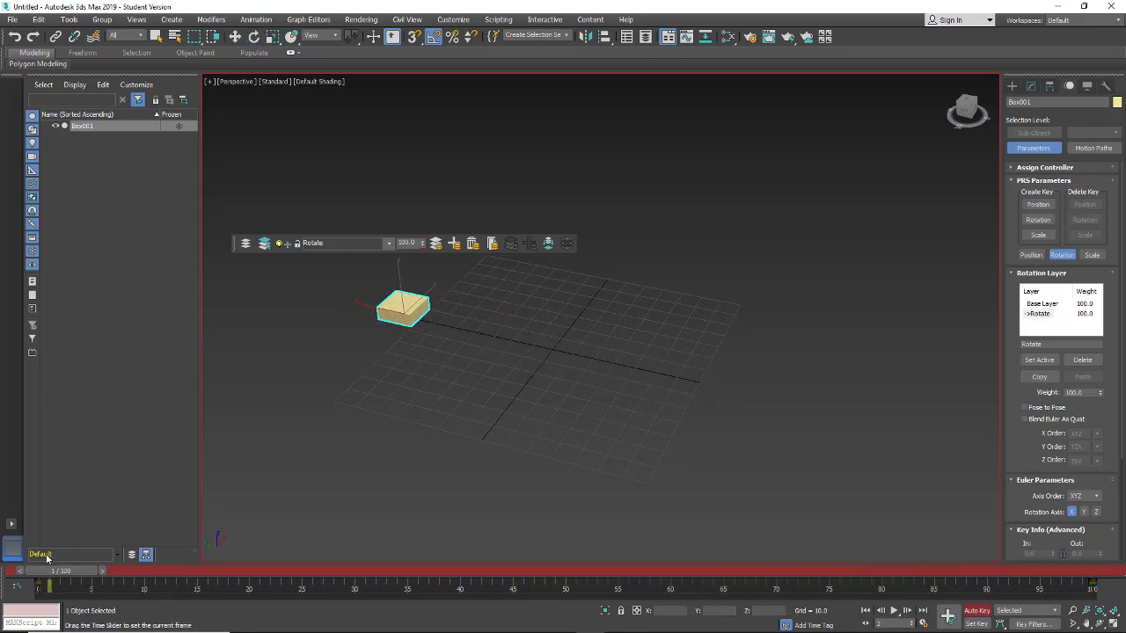
key(e)
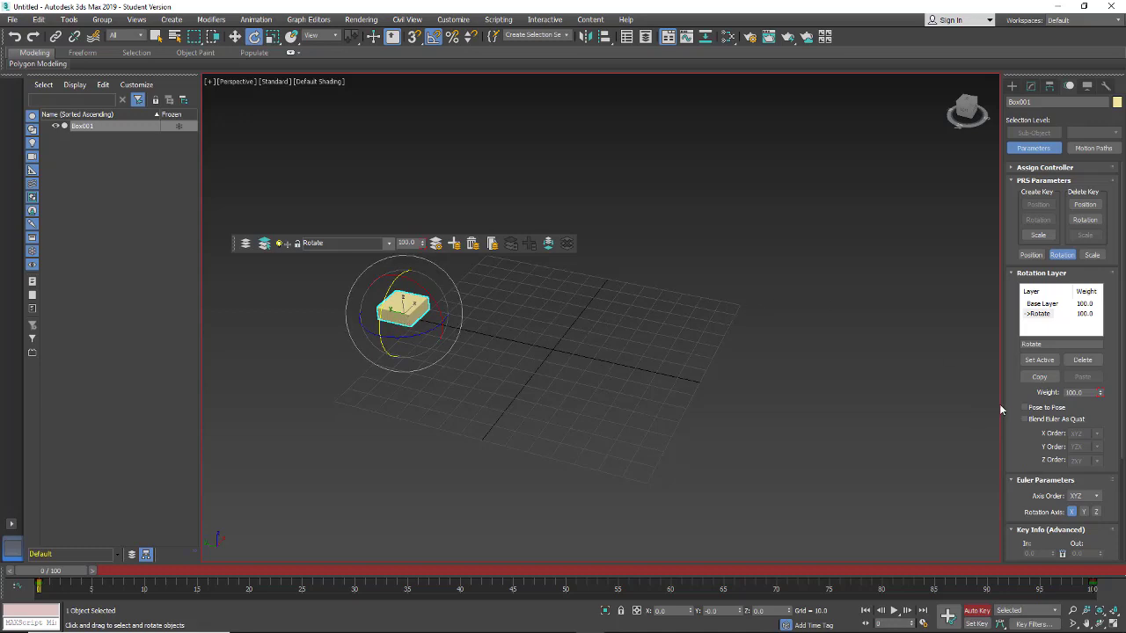
Set the Rotate layer's weight to 50 at frame 100 and preview the blend
drag(70, 572, 1091, 576)
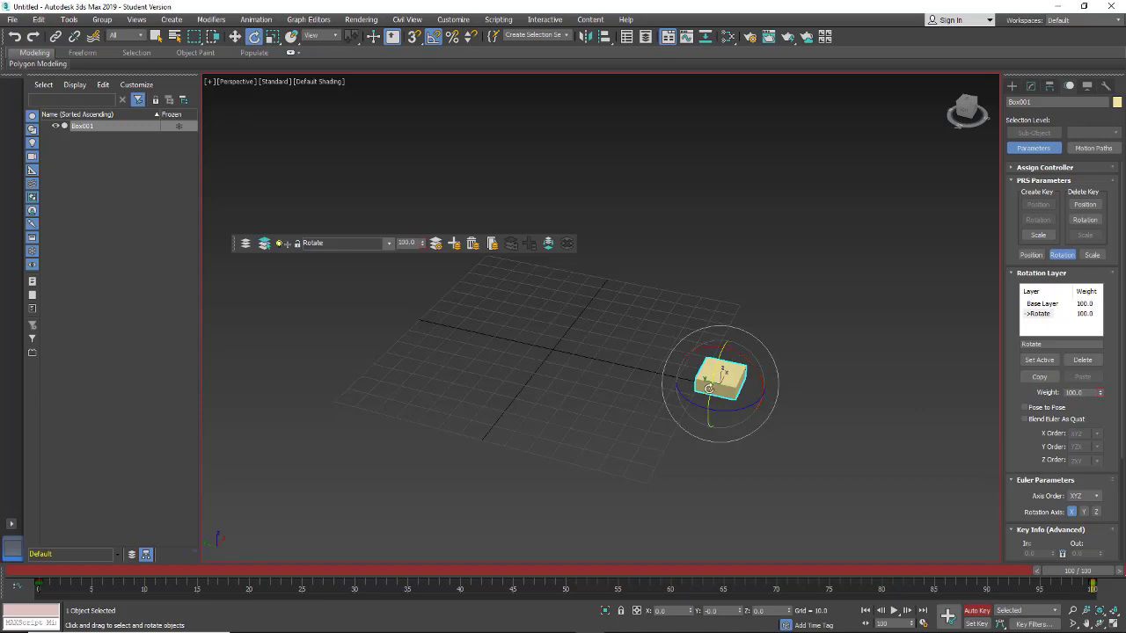
click(1087, 392)
text(5)
drag(1056, 571, 1099, 617)
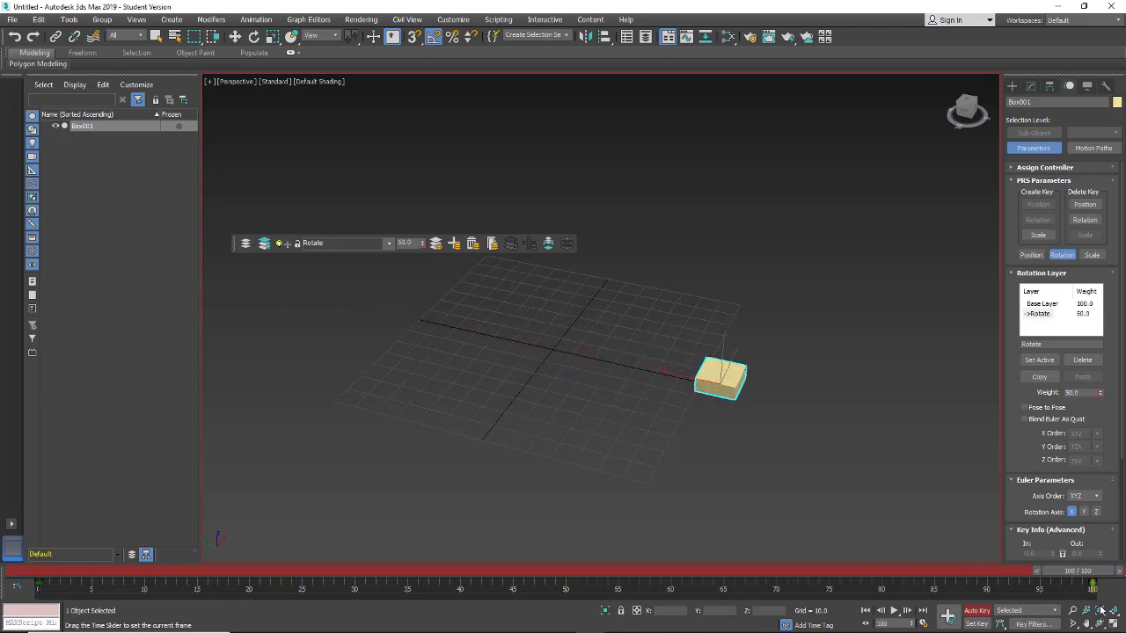
key(e)
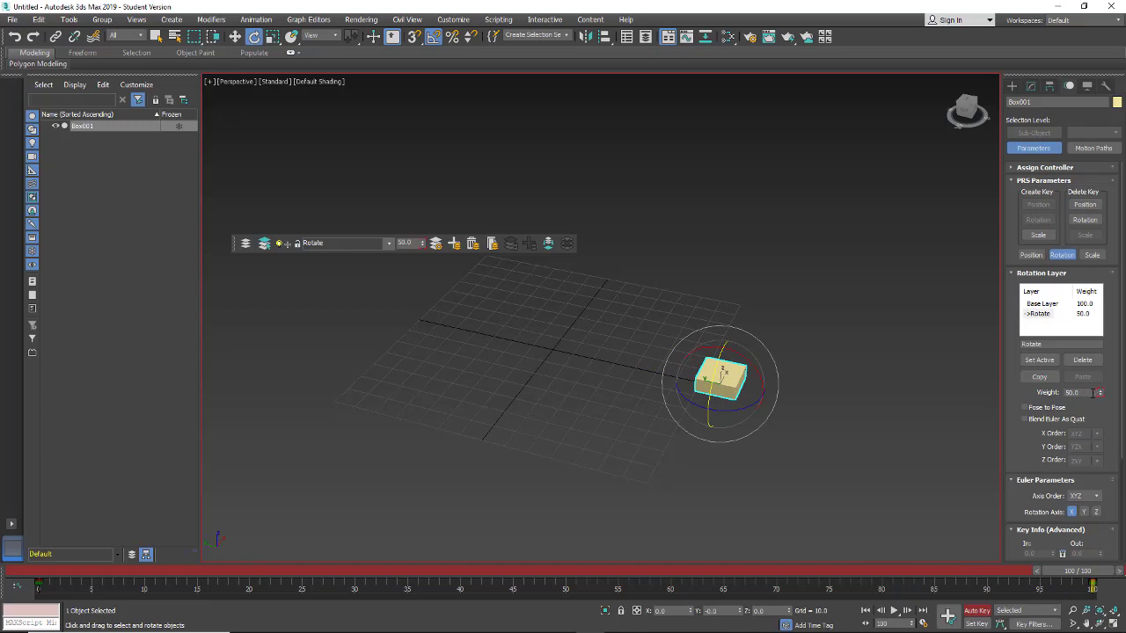
drag(1093, 394, 1050, 393)
drag(1068, 573, 41, 537)
Change the Rotate layer's weight to 100 at the end frame and scrub to frame 50
key(e)
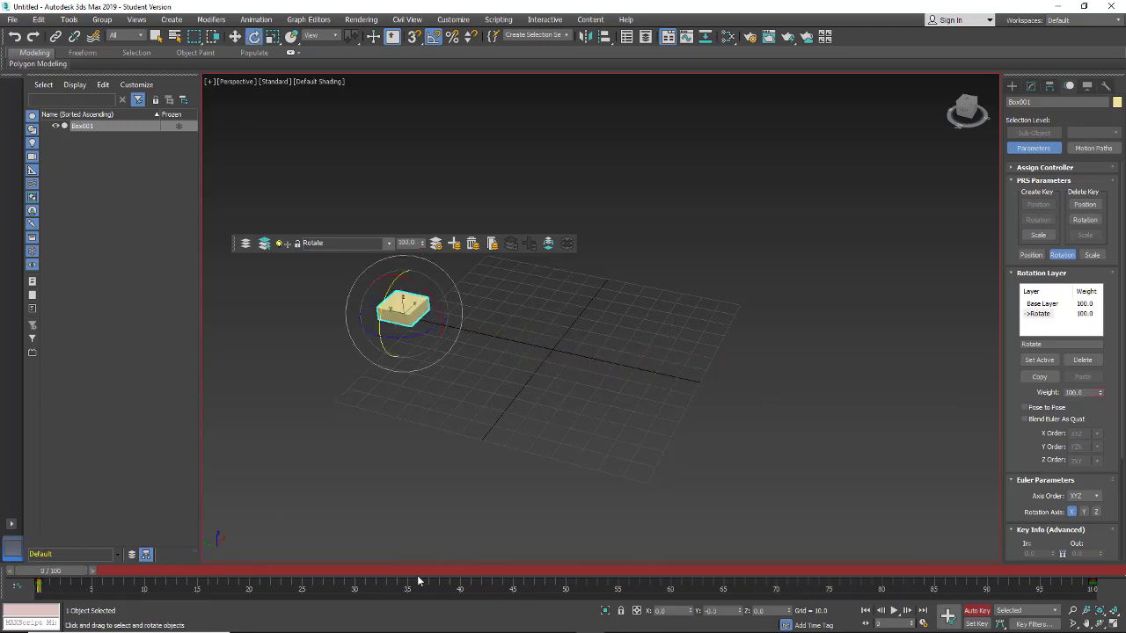
drag(59, 574, 42, 536)
key(End)
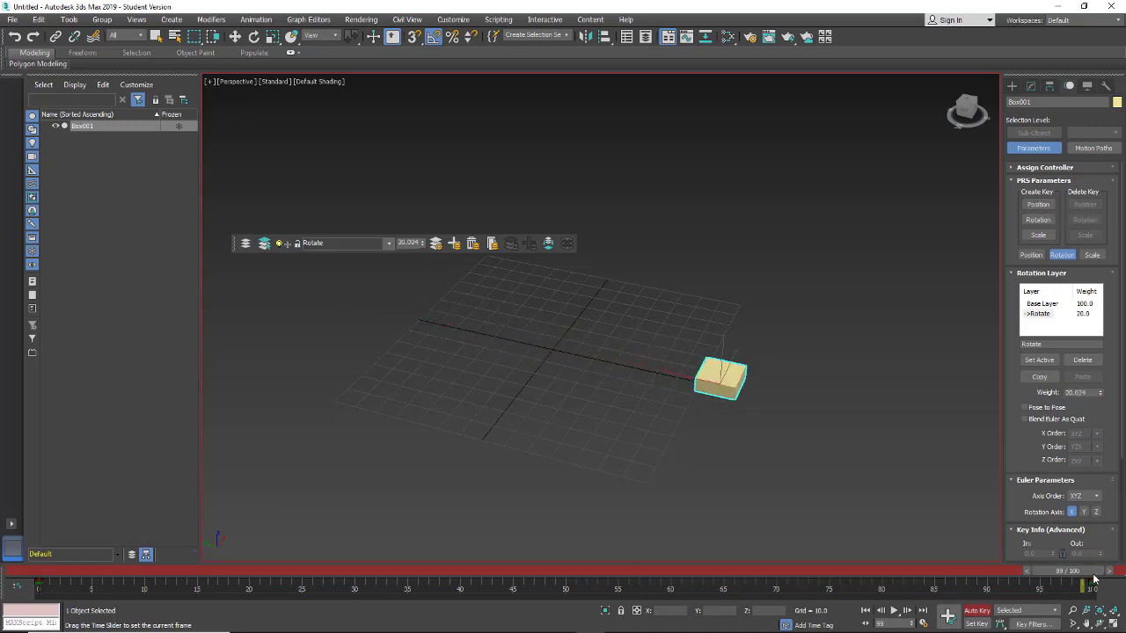
key(e)
drag(1082, 392, 1052, 392)
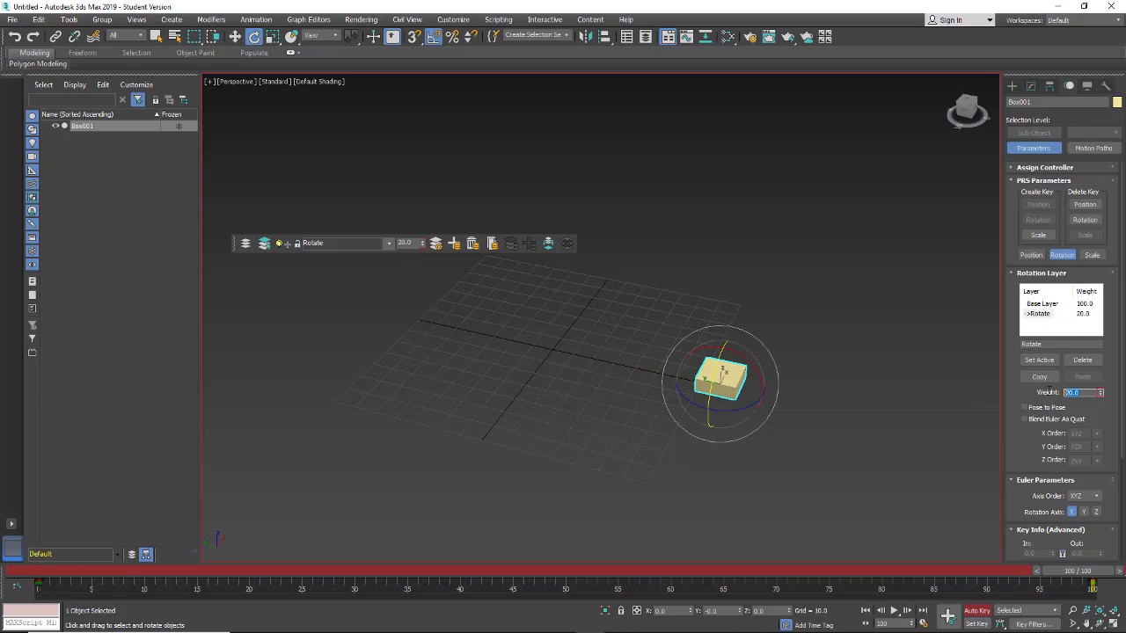
text(100)
drag(1063, 576, 1091, 587)
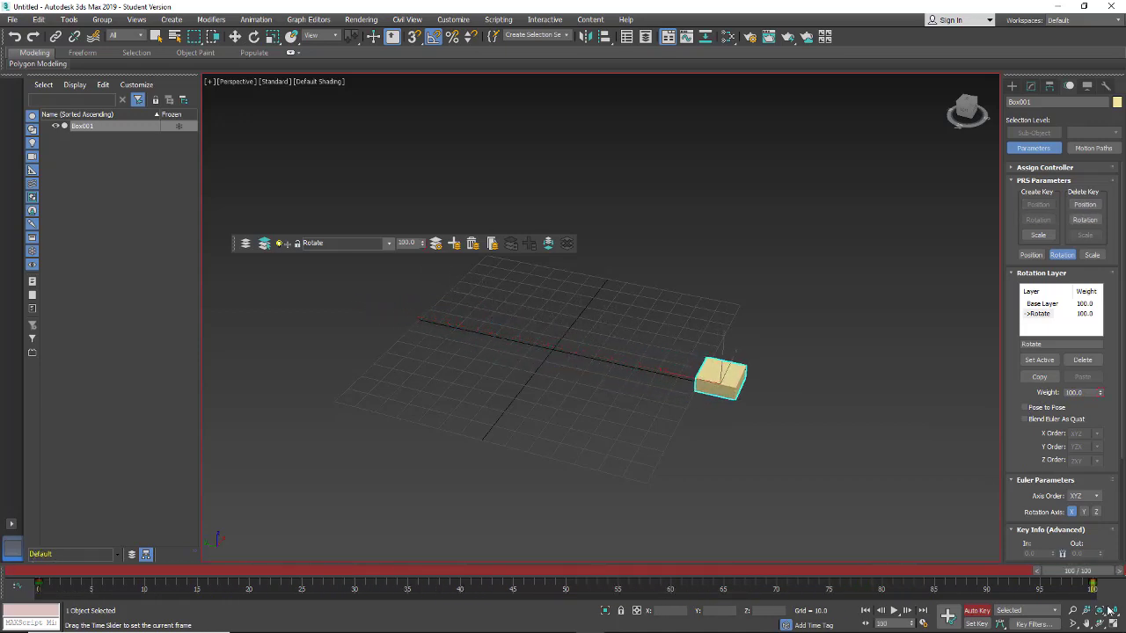
key(e)
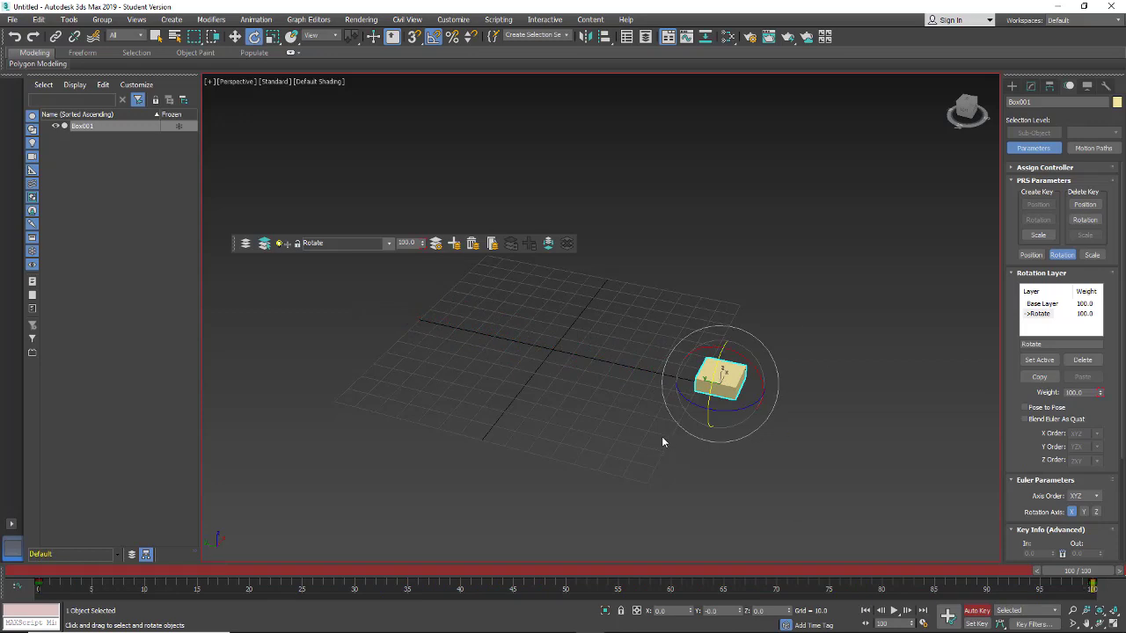
drag(1071, 576, 558, 598)
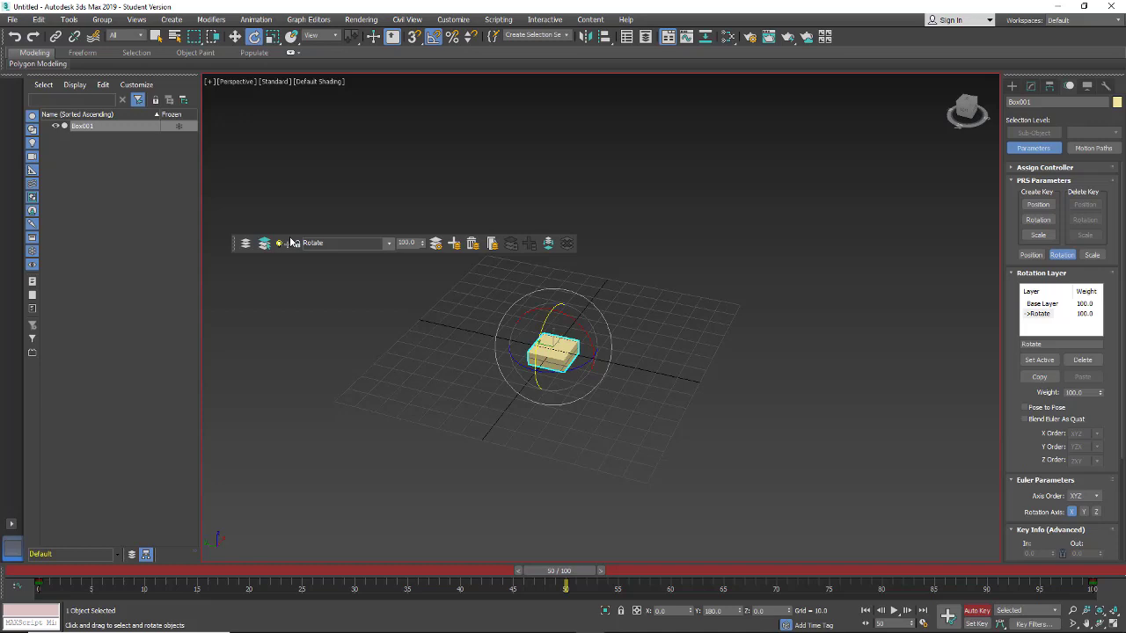
Enable Position animation layers, add a layer named 'move', and select it in the Position Layer list
click(245, 244)
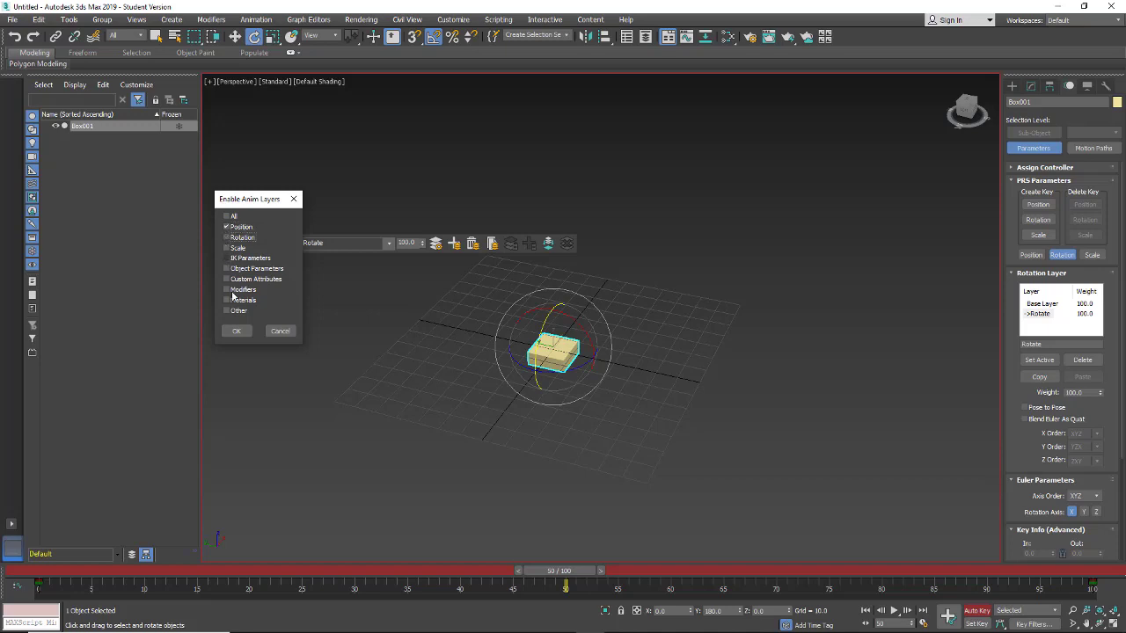
click(232, 331)
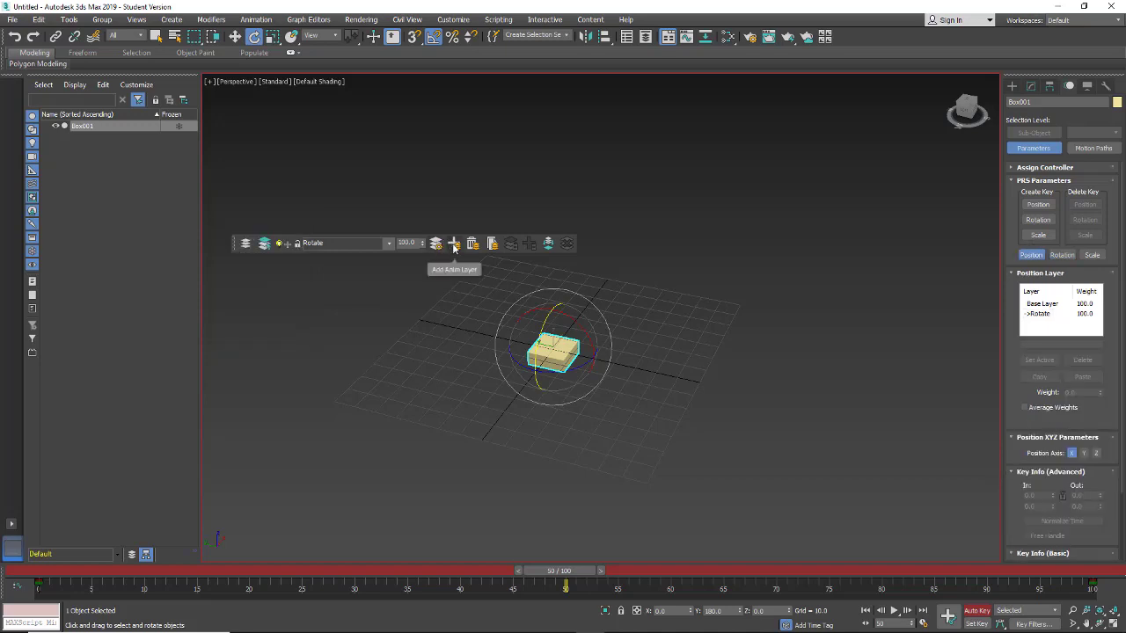
click(454, 246)
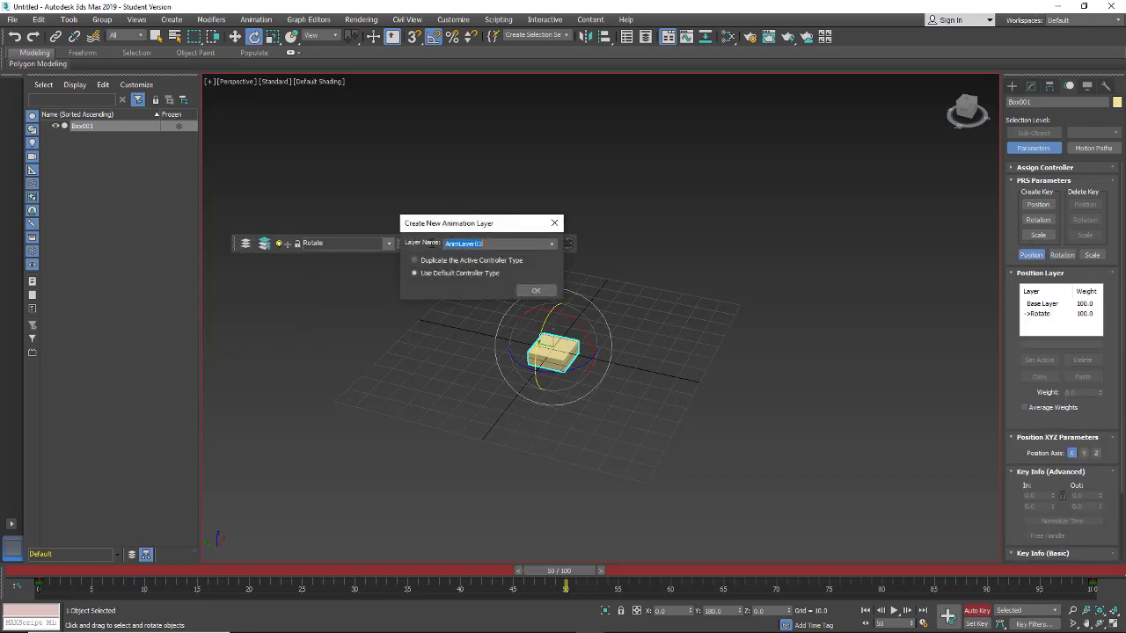
text(move)
click(535, 291)
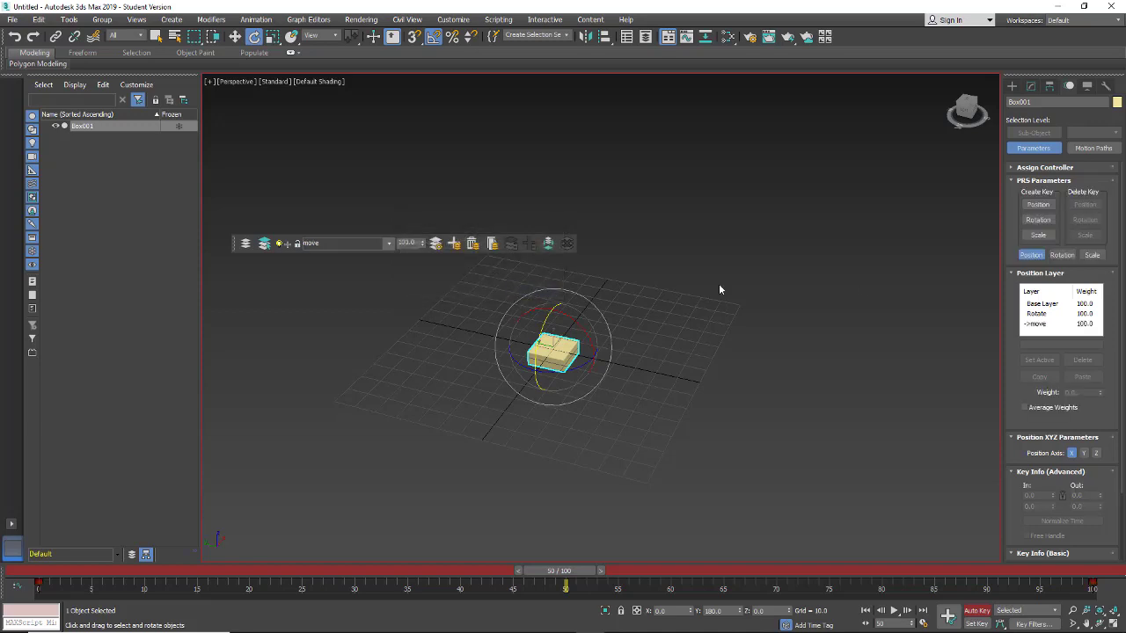
click(1035, 324)
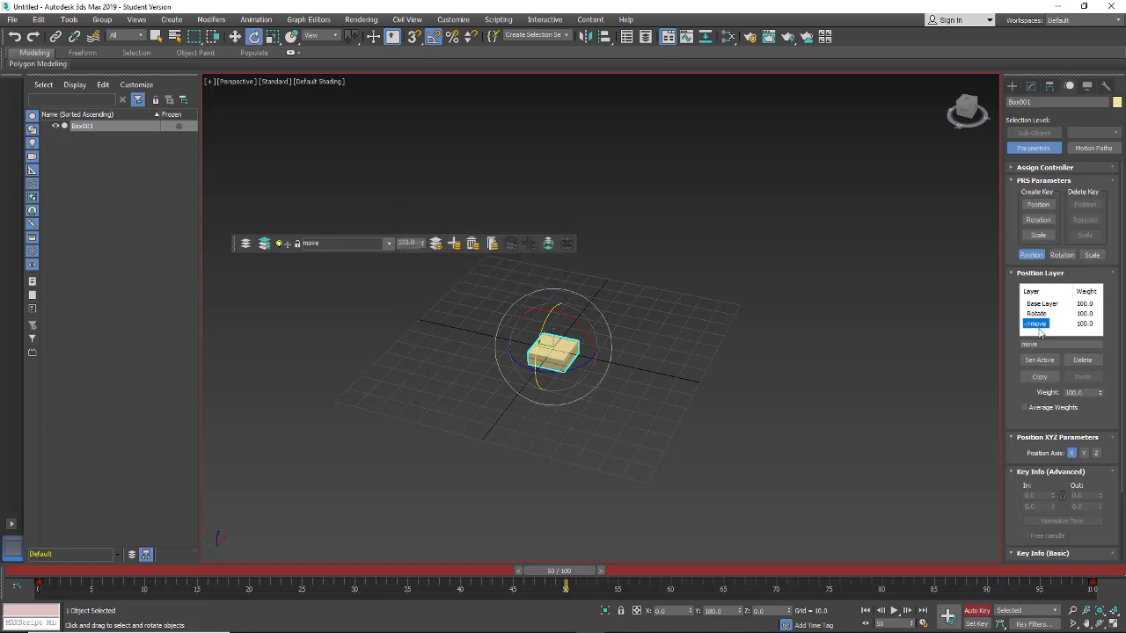
On the move layer, raise the box above the grid at frame 50 and scrub to check
click(235, 36)
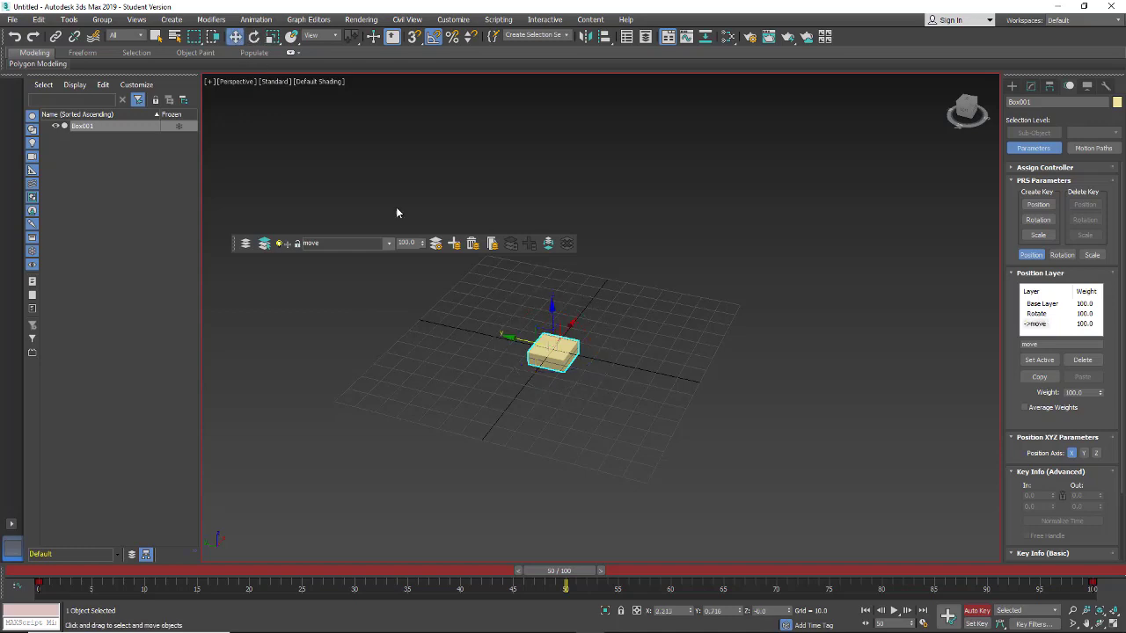
mouse_move(549, 325)
mouse_down()
mouse_move(537, 257)
mouse_move(536, 272)
mouse_up()
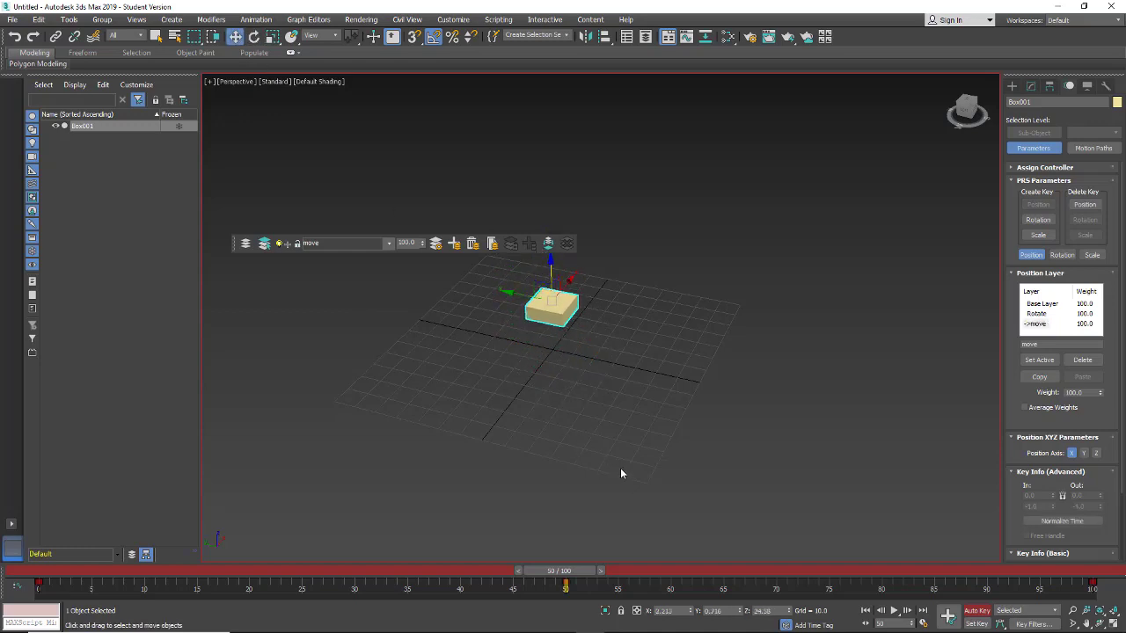
alt+middle_drag(568, 463, 580, 404)
drag(551, 274, 551, 305)
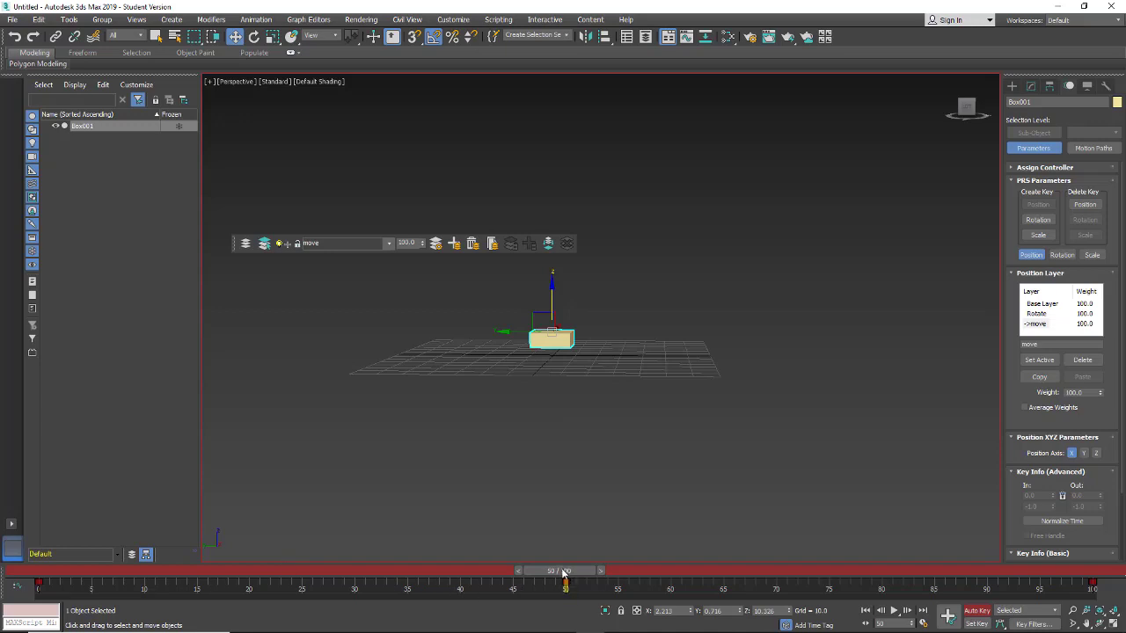
mouse_move(564, 573)
mouse_down()
mouse_move(76, 570)
mouse_move(920, 558)
mouse_move(1092, 581)
mouse_move(205, 576)
mouse_move(46, 589)
mouse_move(565, 580)
mouse_up()
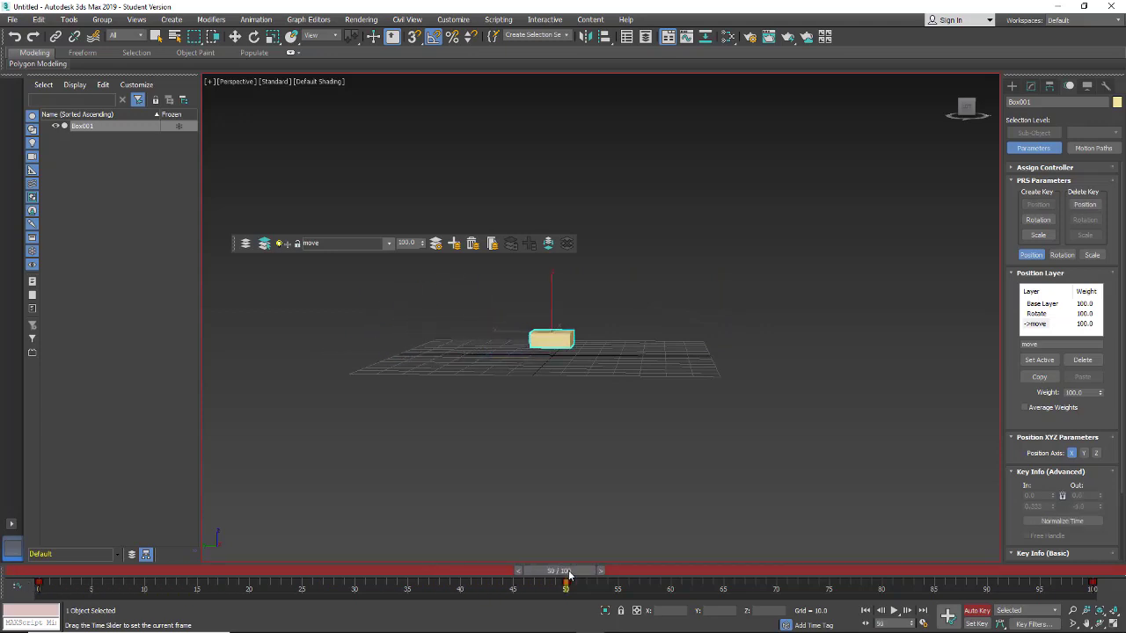
Orbit to an edge-on view, nudge the box slightly higher at frame 50, and preview the lift
key(w)
alt+middle_drag(576, 427, 611, 451)
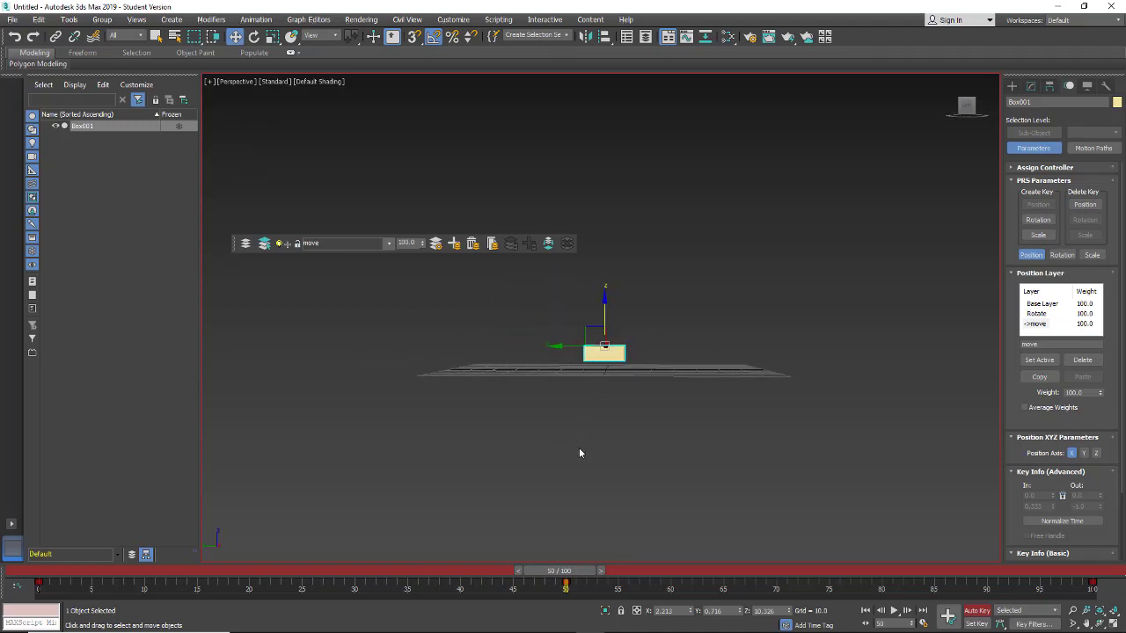
mouse_move(534, 572)
mouse_down()
mouse_move(61, 572)
mouse_move(565, 611)
mouse_move(546, 588)
mouse_up()
key(w)
drag(605, 310, 605, 299)
drag(551, 572, 1097, 570)
Key the move layer's weight at 0 on frame 100
key(w)
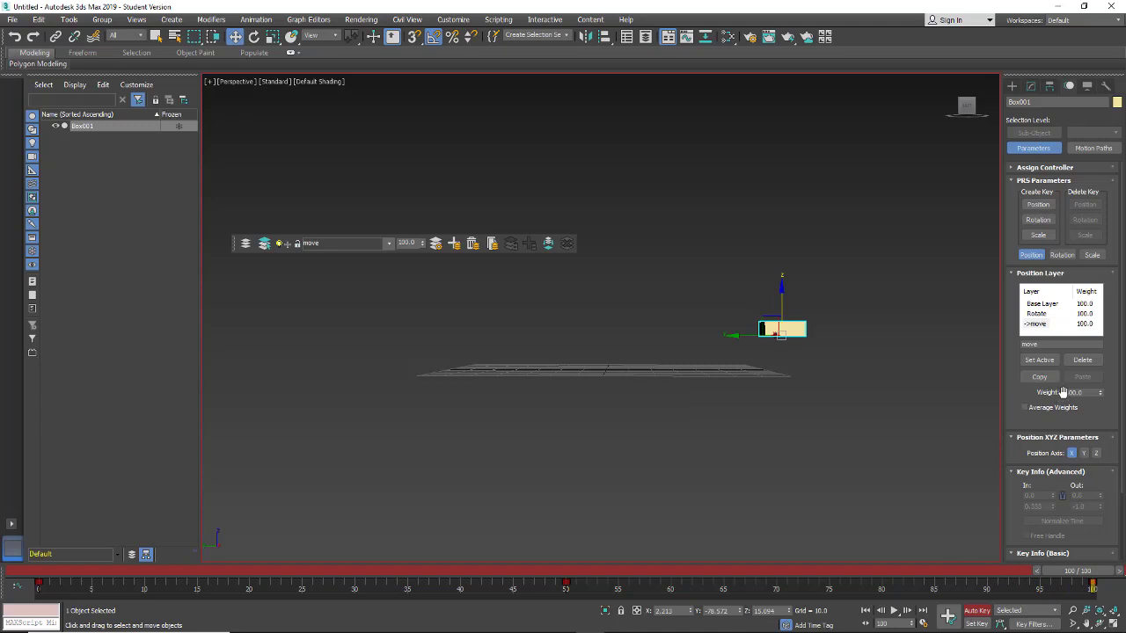
double_click(1089, 393)
text(0)
key(Return)
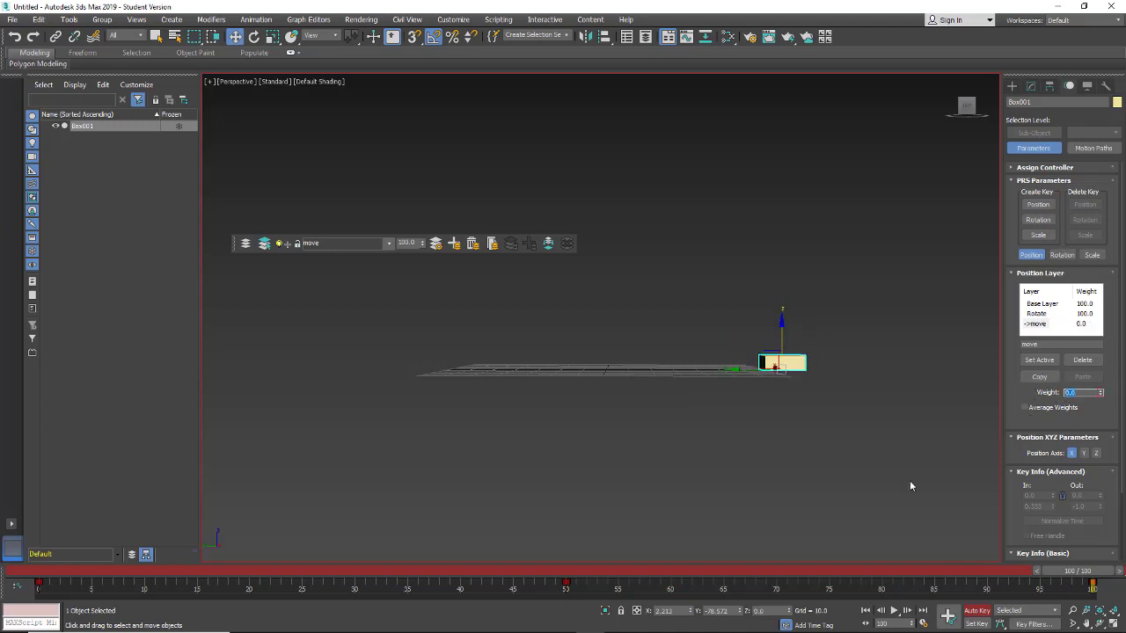
Key the move layer's weight at 100 on frame 50 and scrub to preview the lift
drag(1078, 574, 566, 570)
key(w)
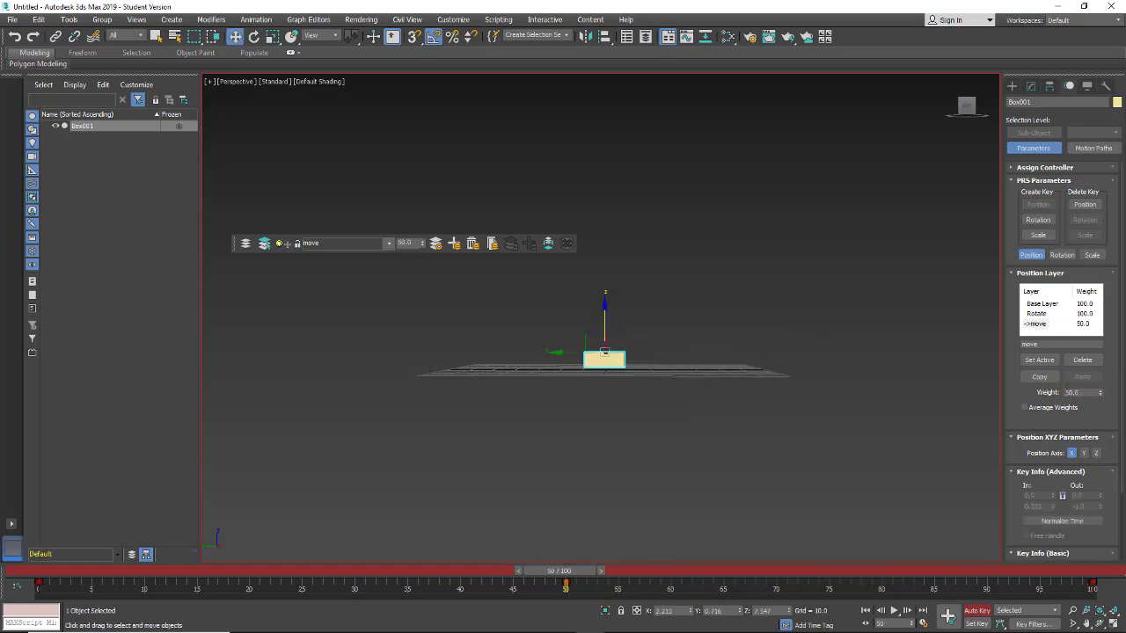
double_click(1087, 391)
key(Return)
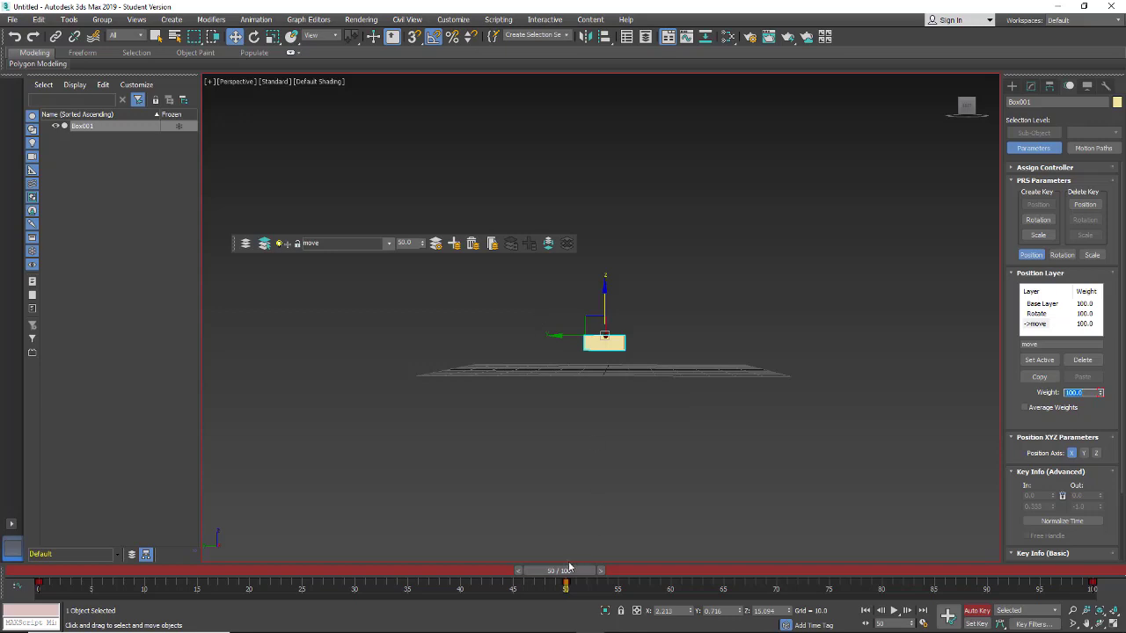
drag(568, 567, 59, 572)
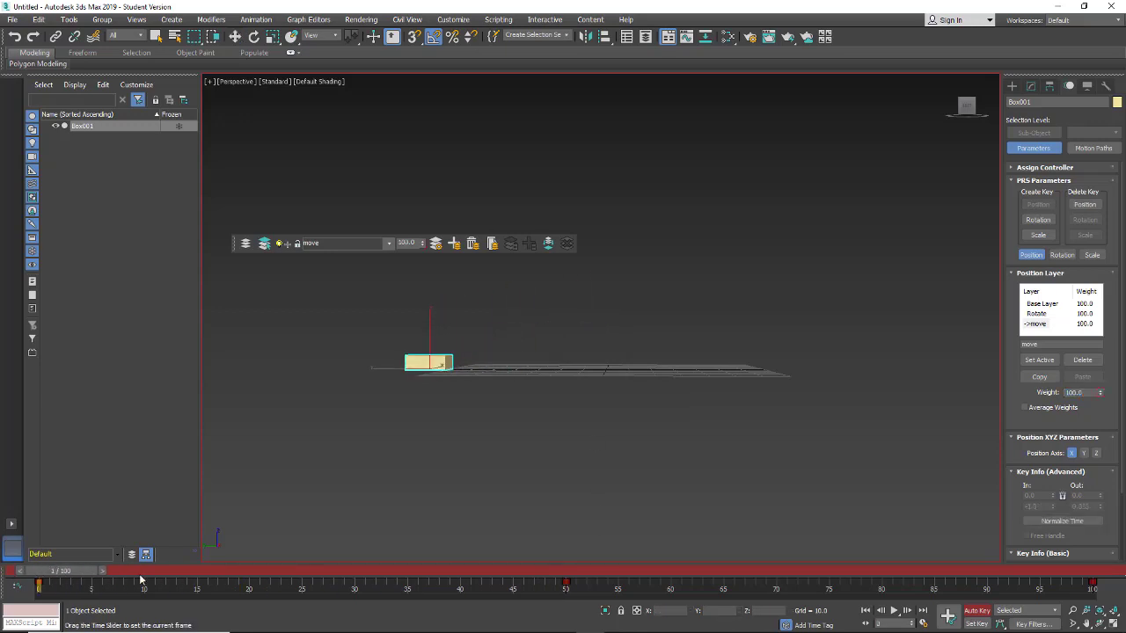
drag(139, 573, 570, 571)
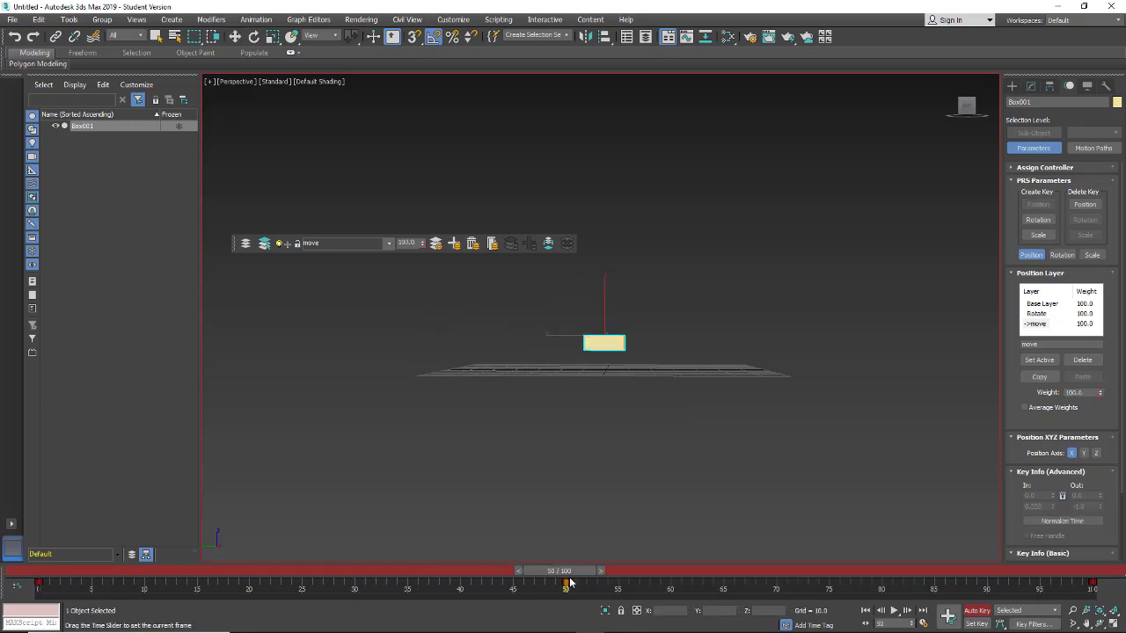
key(w)
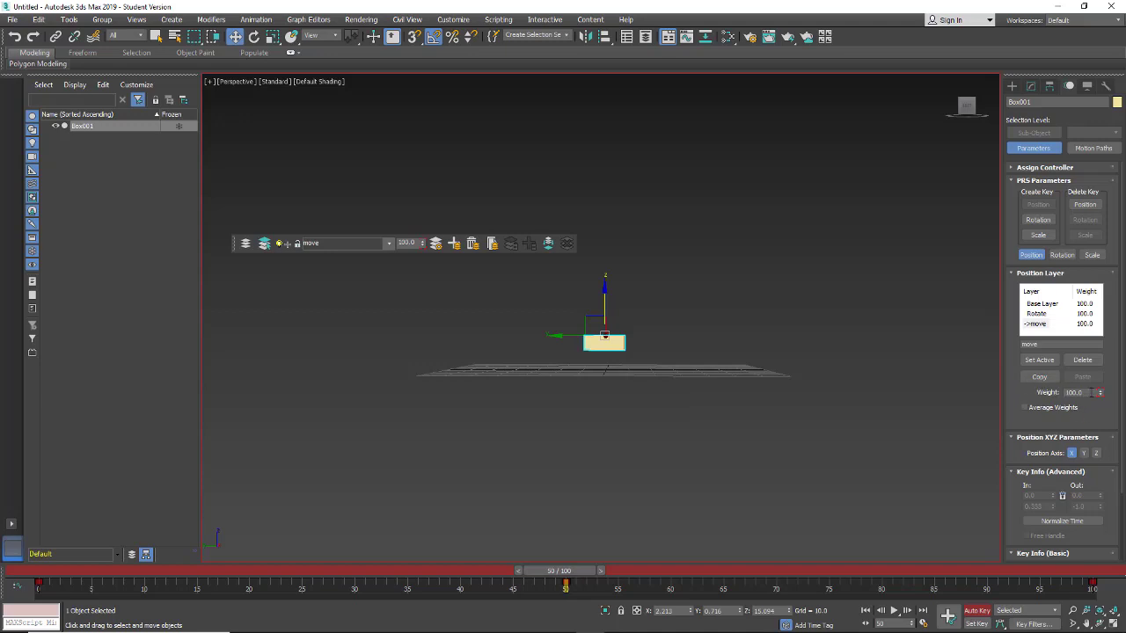
Raise the move layer's frame-50 weight to 287.0 and scrub the timeline to preview Box001's higher lift
drag(1100, 396, 1103, 281)
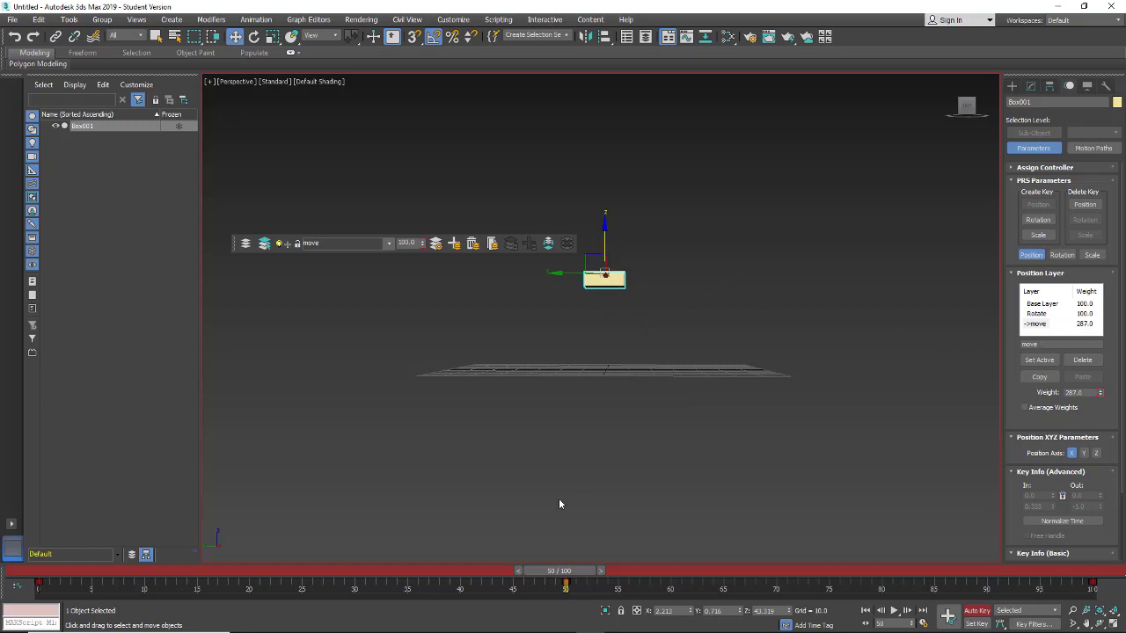
drag(549, 573, 280, 573)
drag(241, 525, 427, 535)
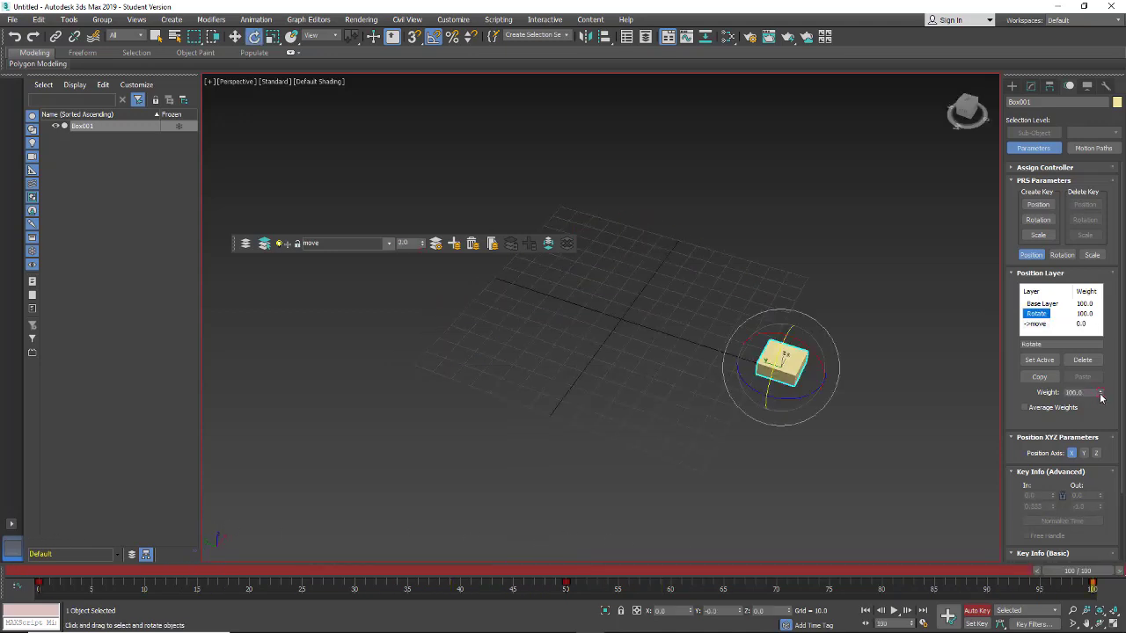
Lower the Rotate layer's weight to 20.0 at frame 100 and preview Box001's reduced end rotation
drag(1099, 397, 1102, 378)
mouse_move(1058, 572)
mouse_down()
mouse_move(862, 577)
mouse_move(431, 548)
mouse_move(264, 570)
mouse_move(66, 572)
mouse_move(1077, 572)
mouse_up()
key(e)
double_click(1070, 392)
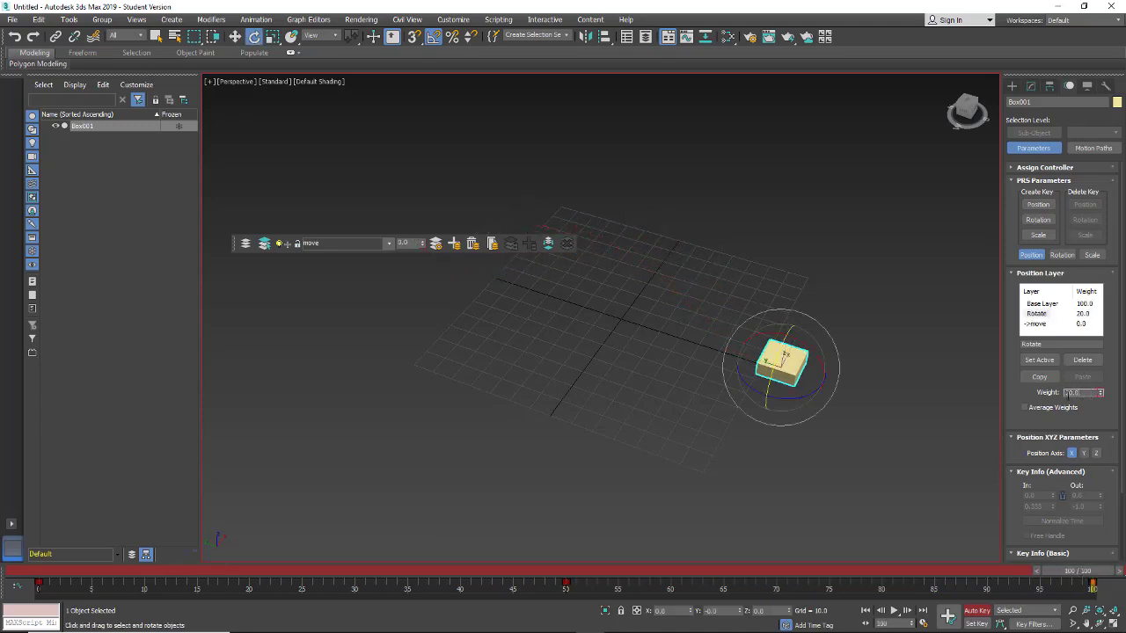